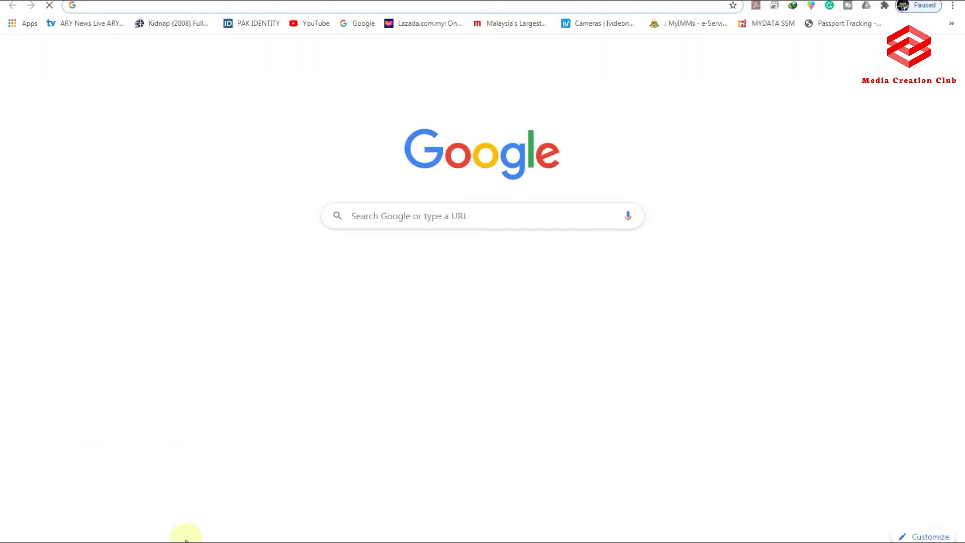
Search Google for pixaby and open the Pixabay home page from the results
{"action": "left_click", "coordinate": [395, 217]}
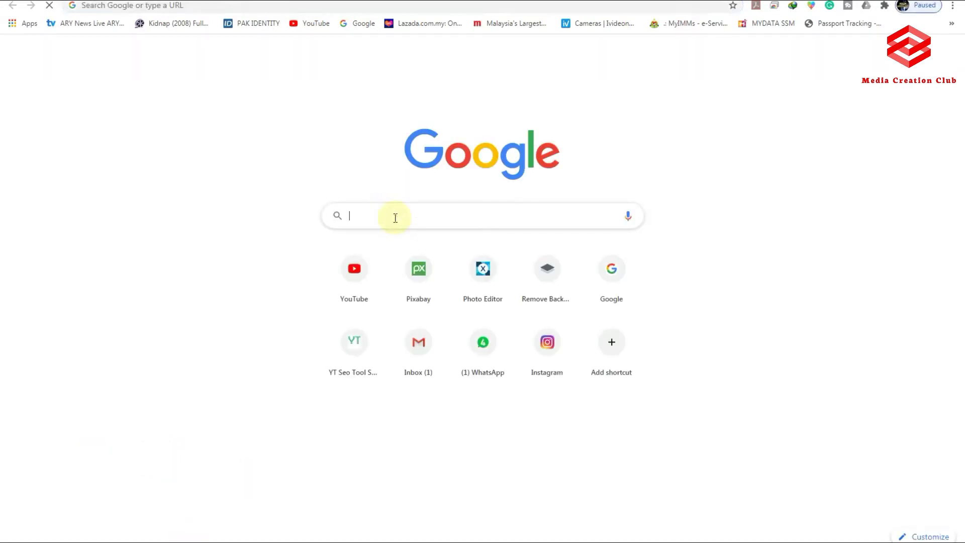
{"action": "type", "text": "pixa"}
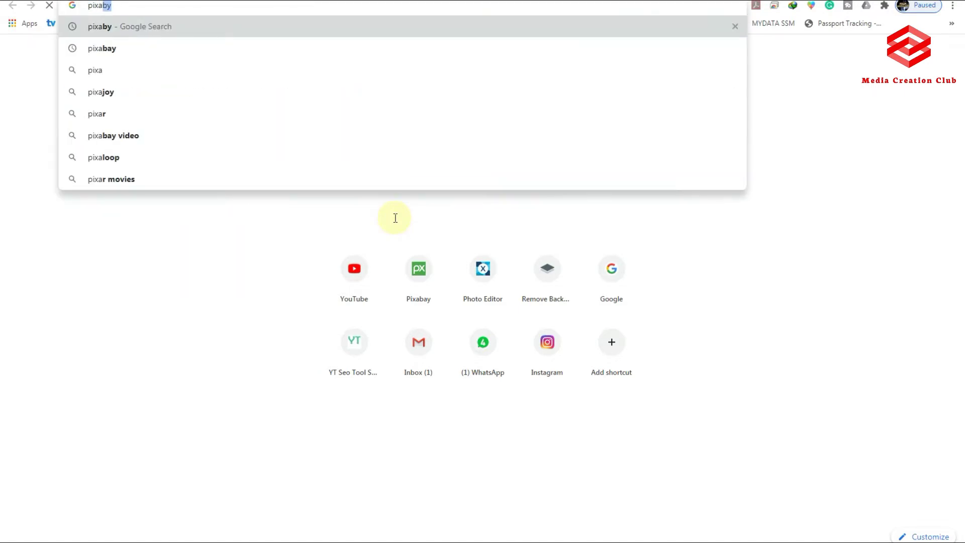
{"action": "key", "text": "Return"}
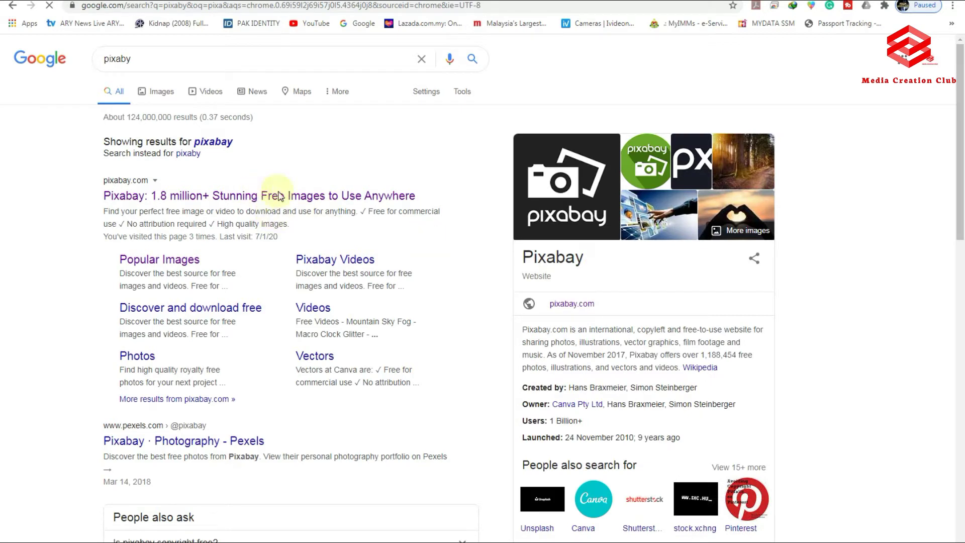
{"action": "left_click", "coordinate": [131, 196]}
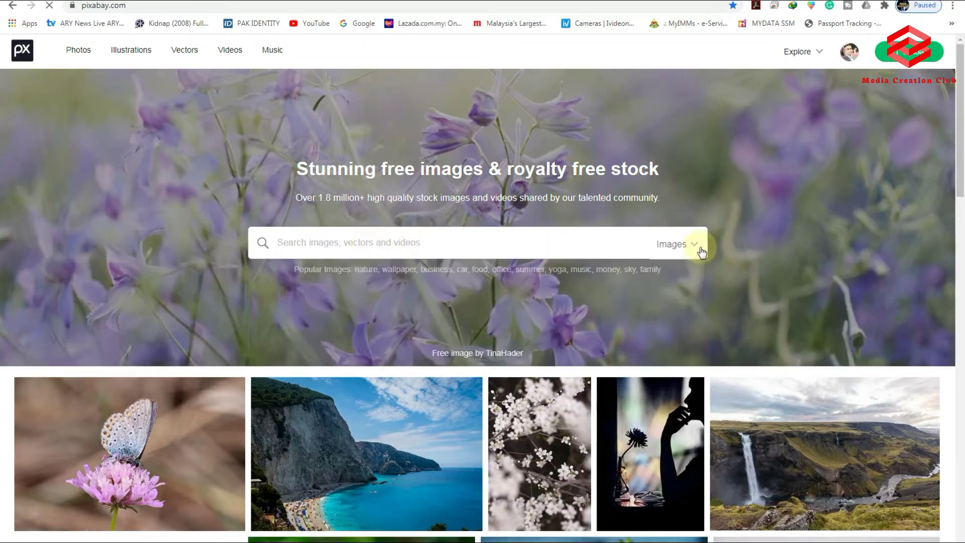
Search Pixabay videos for 'subscribe' and open the 4K green-screen Subscribe Youtube clip
{"action": "left_click", "coordinate": [694, 251]}
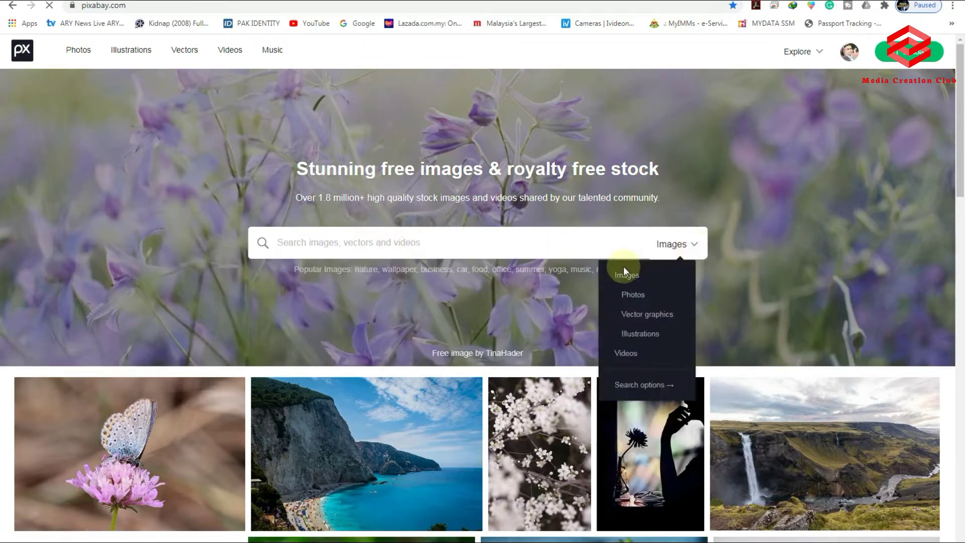
{"action": "left_click", "coordinate": [622, 351]}
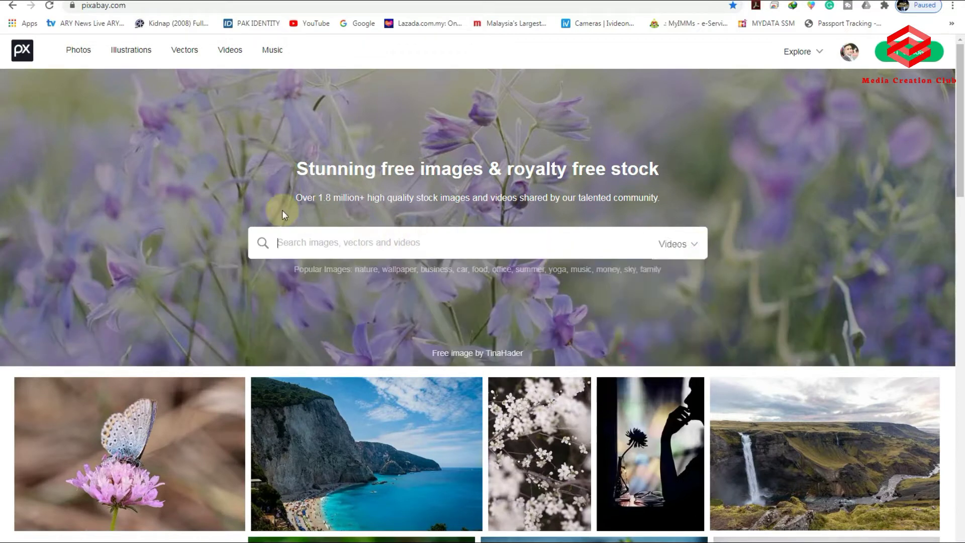
{"action": "left_click", "coordinate": [330, 248]}
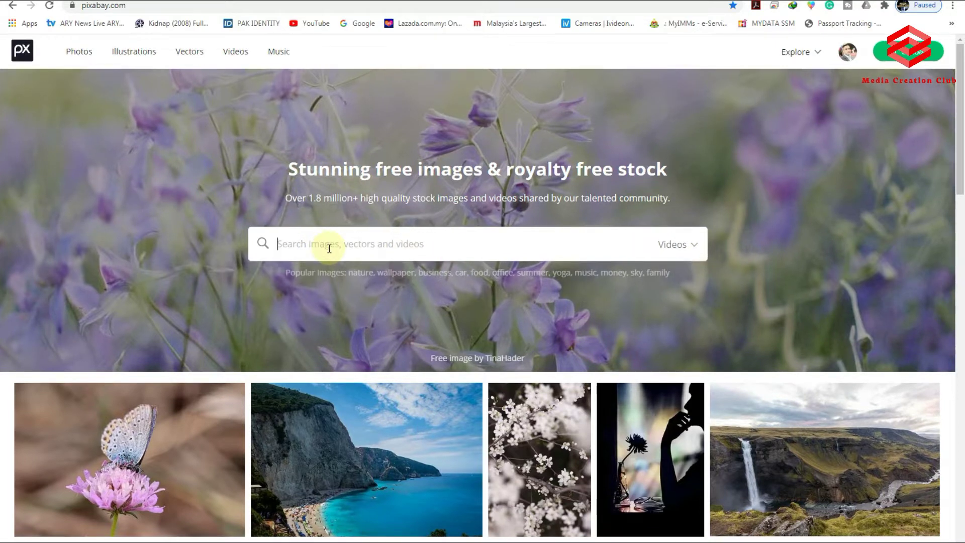
{"action": "type", "text": "subscr"}
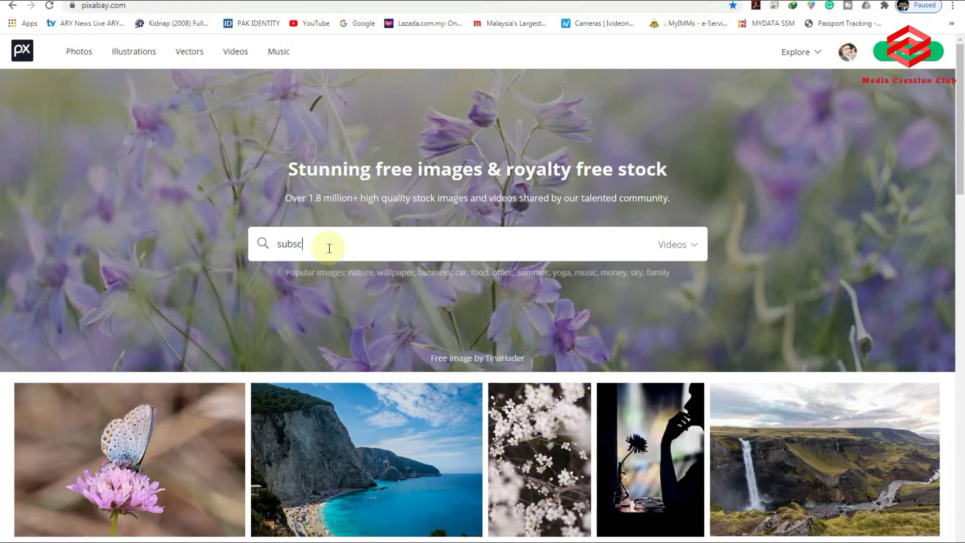
{"action": "type", "text": "obe"}
{"action": "key", "text": "Return"}
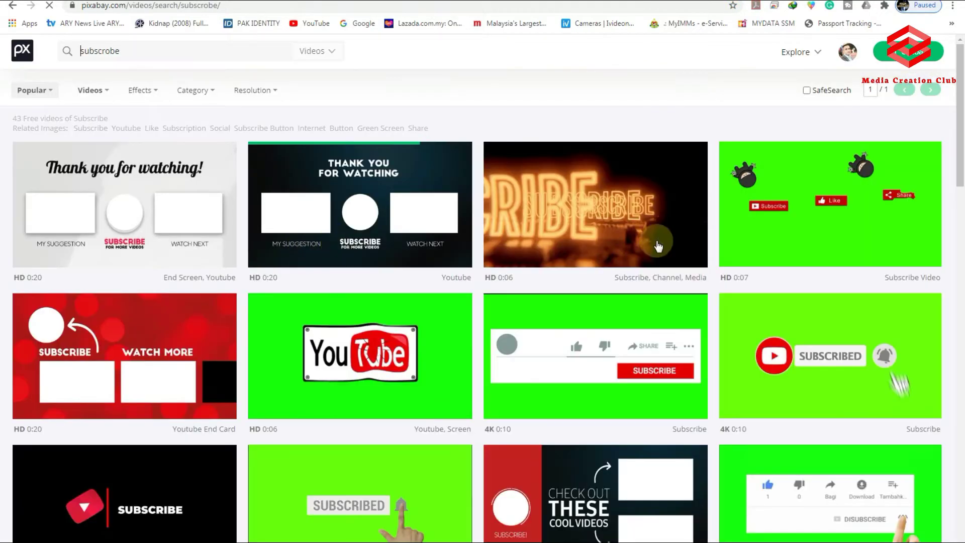
{"action": "left_click", "coordinate": [815, 385]}
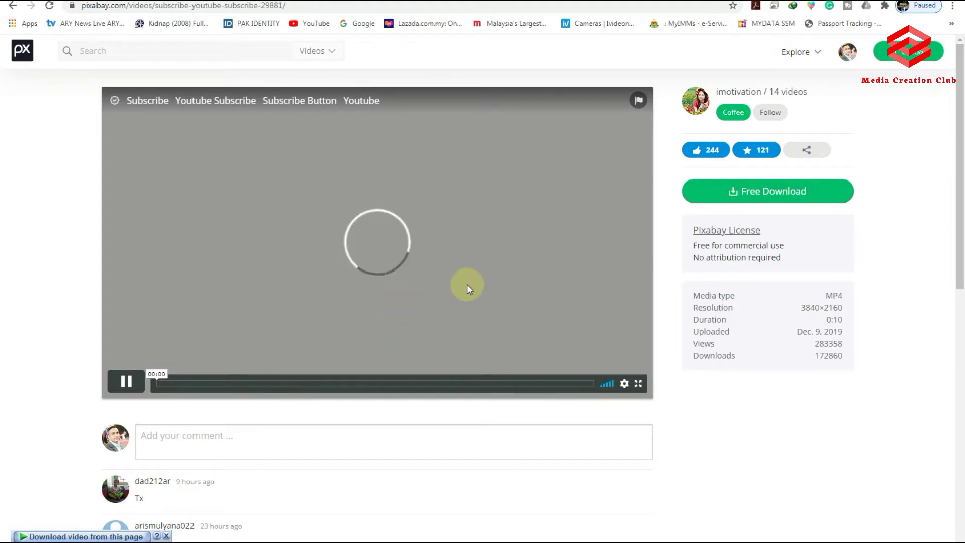
Download the green-screen Subscribe clip at 1920×1080, dismissing the duplicate-download warning
{"action": "left_click", "coordinate": [788, 194]}
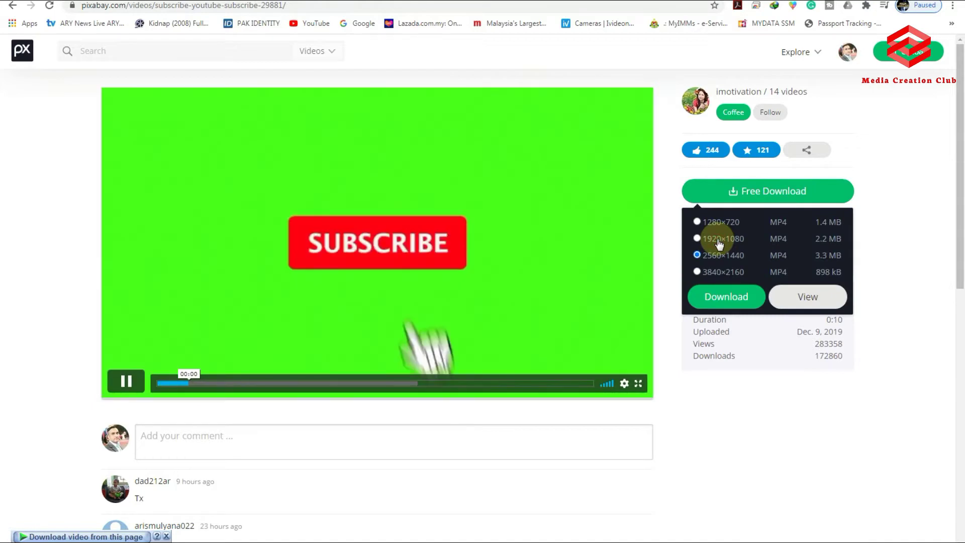
{"action": "left_click", "coordinate": [715, 244]}
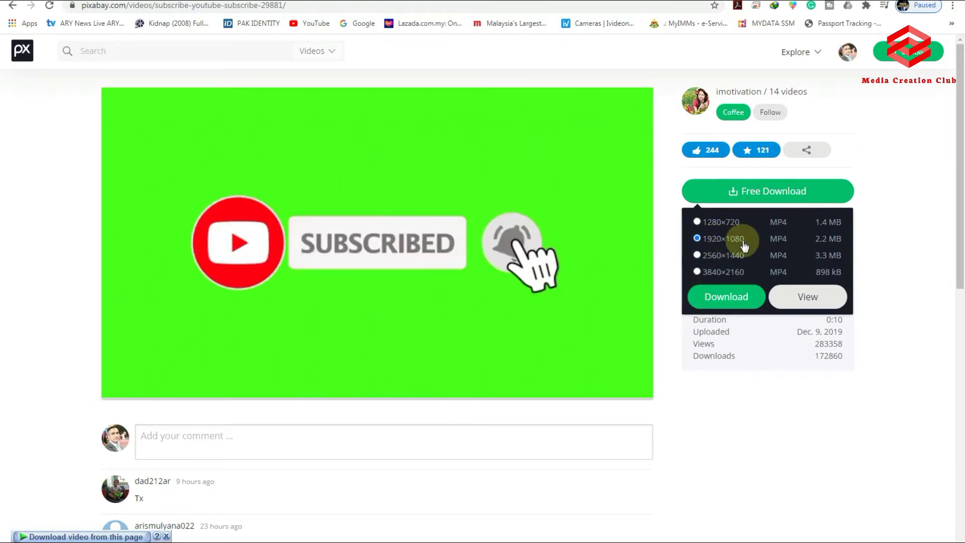
{"action": "left_click", "coordinate": [722, 296]}
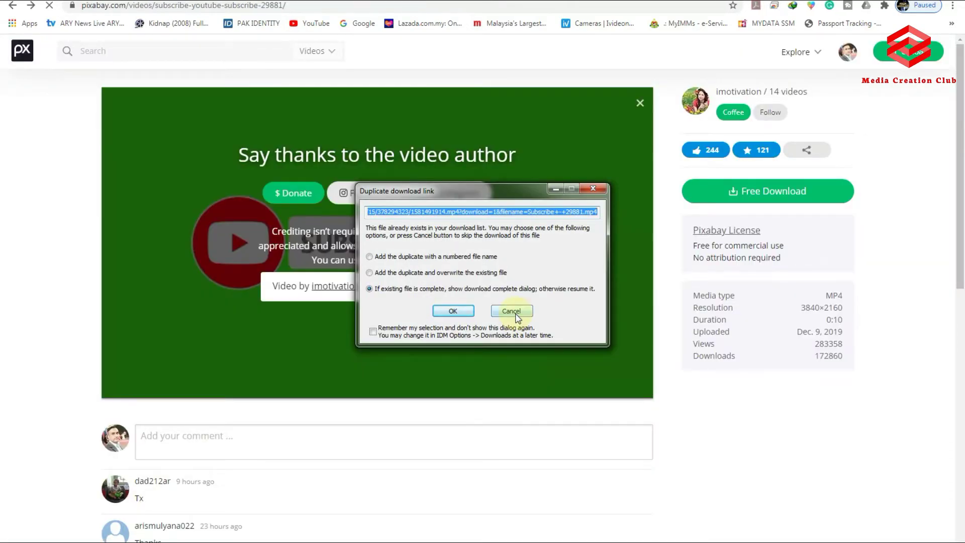
{"action": "left_click", "coordinate": [454, 313]}
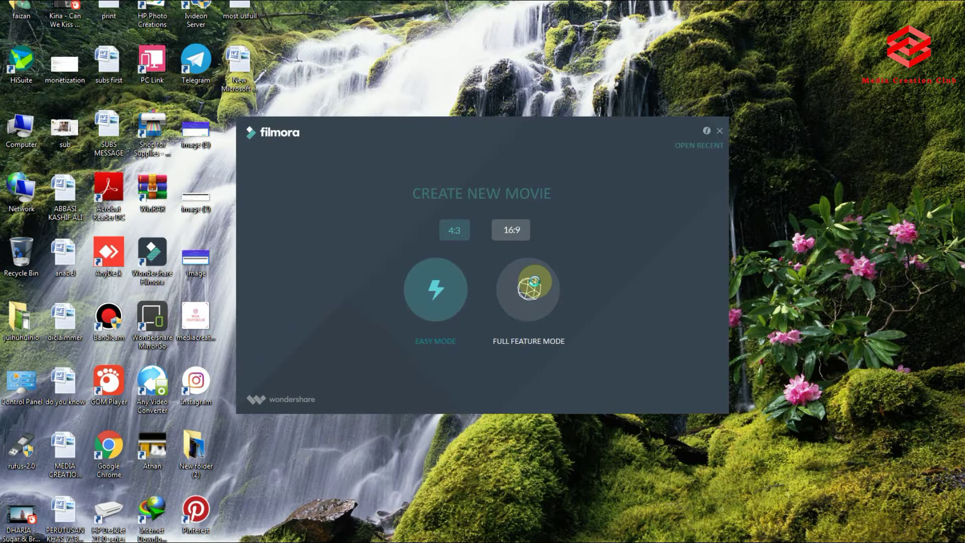
Start a Full Feature Mode project and import Subscribe - 29881 from Downloads > Video
{"action": "left_click", "coordinate": [535, 285]}
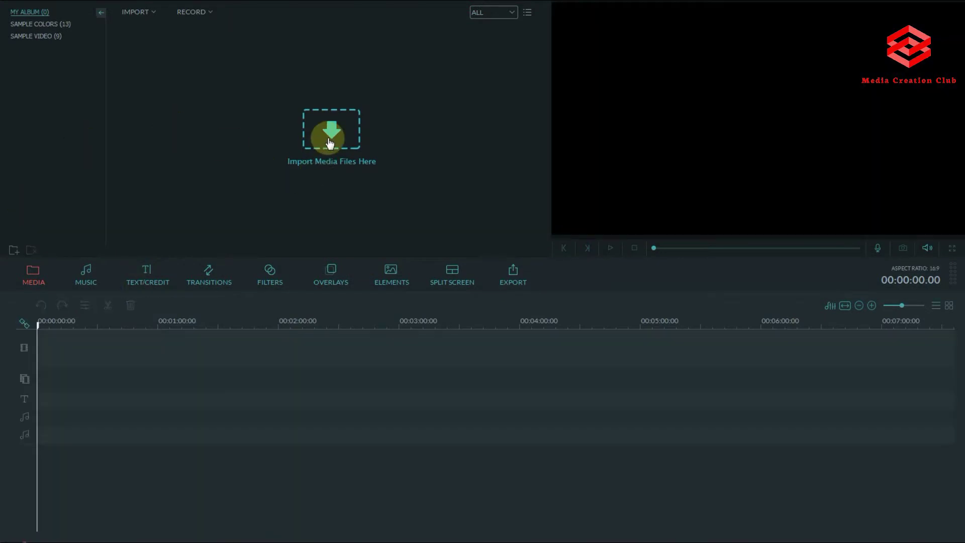
{"action": "left_click", "coordinate": [329, 141]}
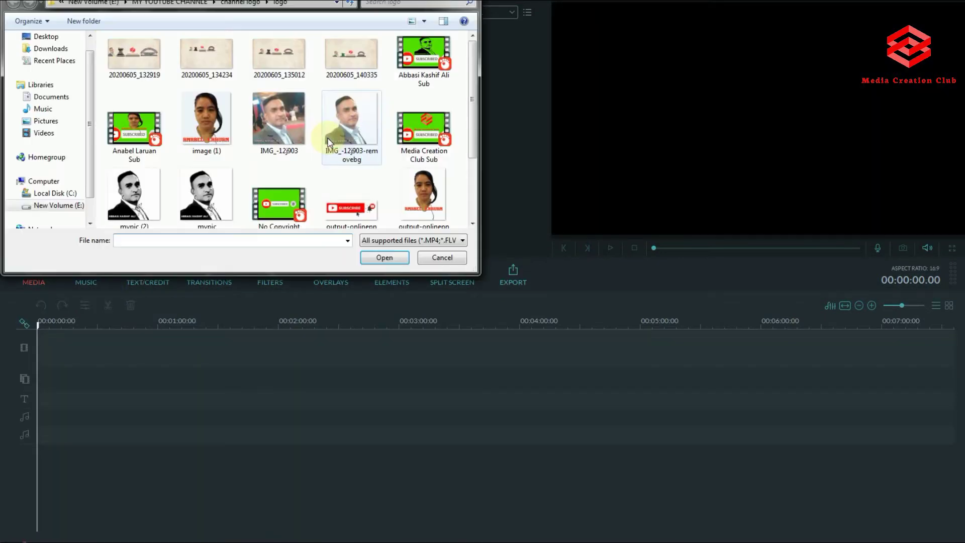
{"action": "left_click", "coordinate": [51, 50]}
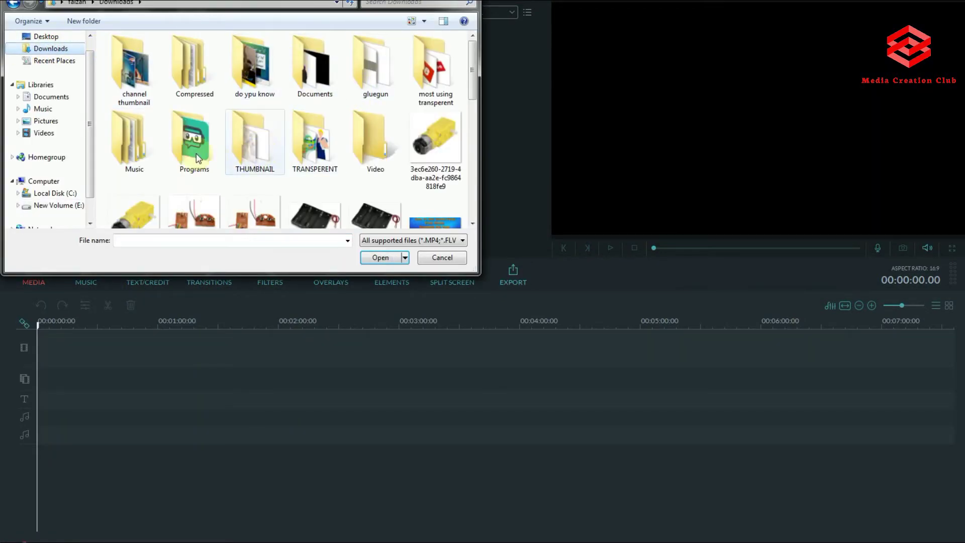
{"action": "double_click", "coordinate": [371, 143]}
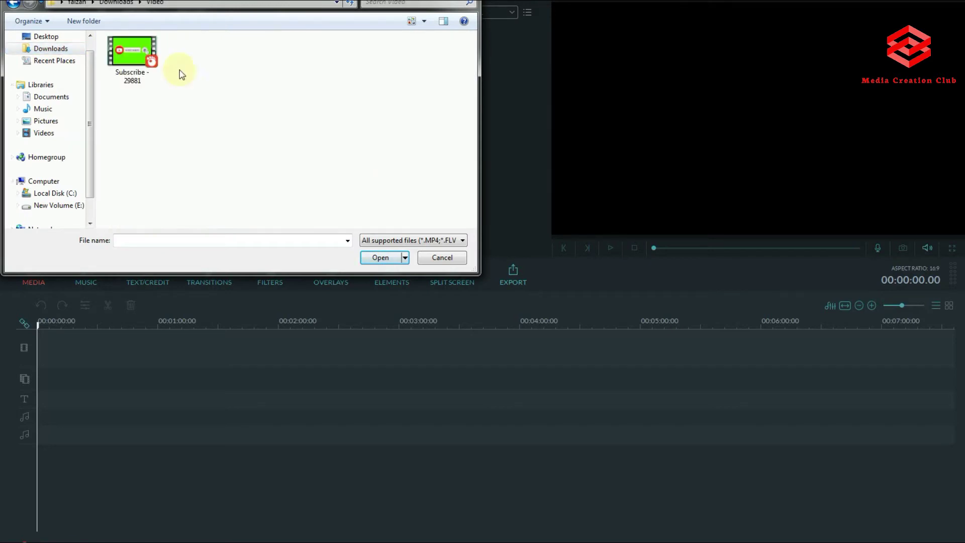
{"action": "left_click", "coordinate": [143, 56]}
{"action": "left_click", "coordinate": [381, 259]}
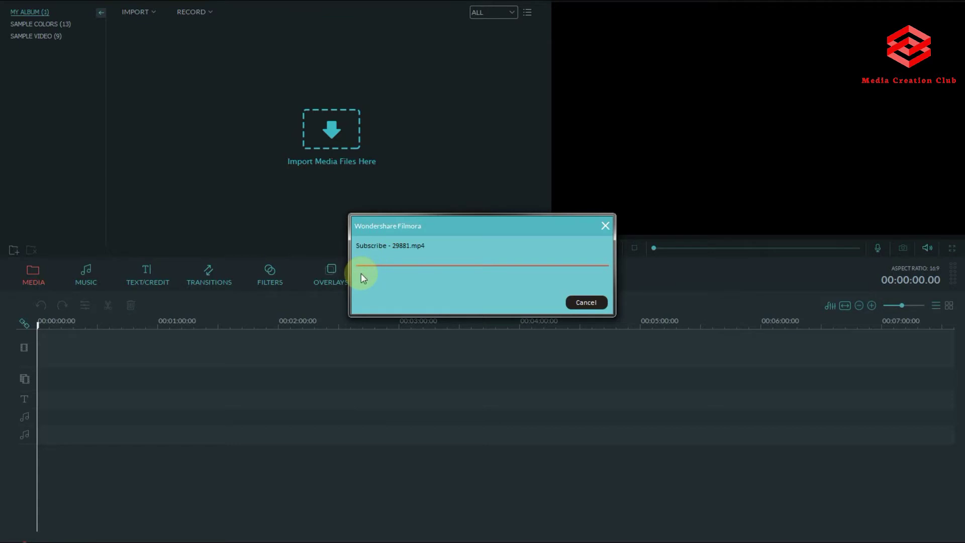
{"action": "left_click", "coordinate": [154, 12]}
Import the output-onlinepngtools logo image from E: > MY YOUTUBE CHANNLE's logo folder
{"action": "left_click", "coordinate": [166, 24]}
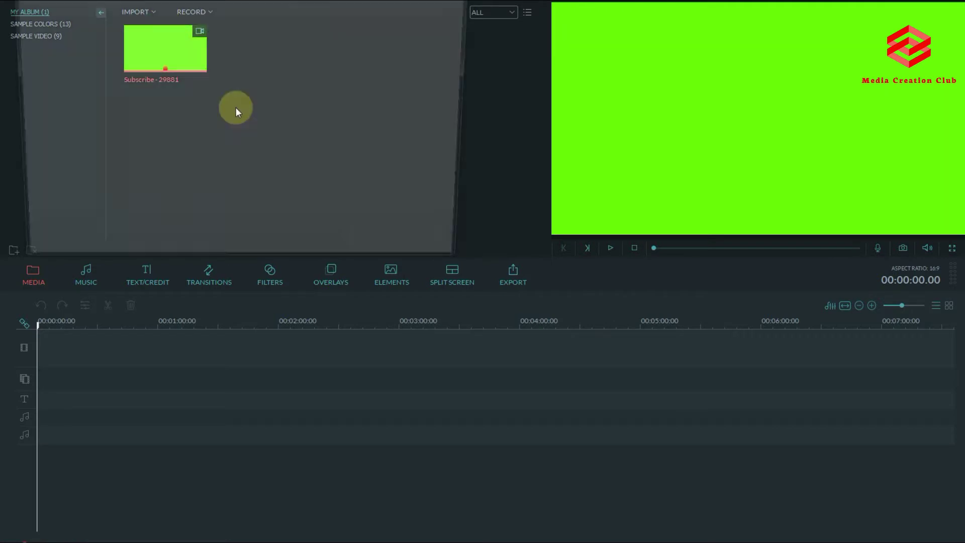
{"action": "left_click", "coordinate": [52, 66]}
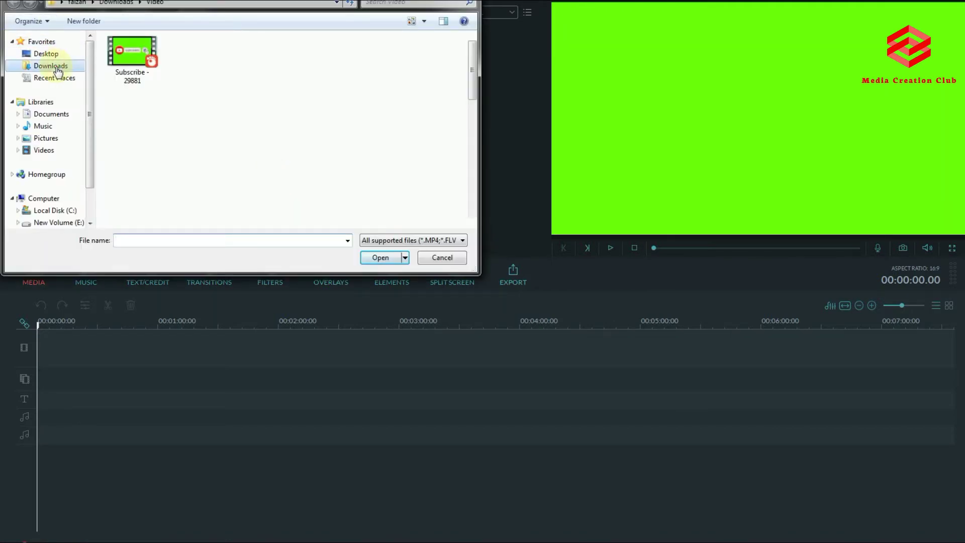
{"action": "left_click_drag", "start_coordinate": [475, 83], "coordinate": [475, 63]}
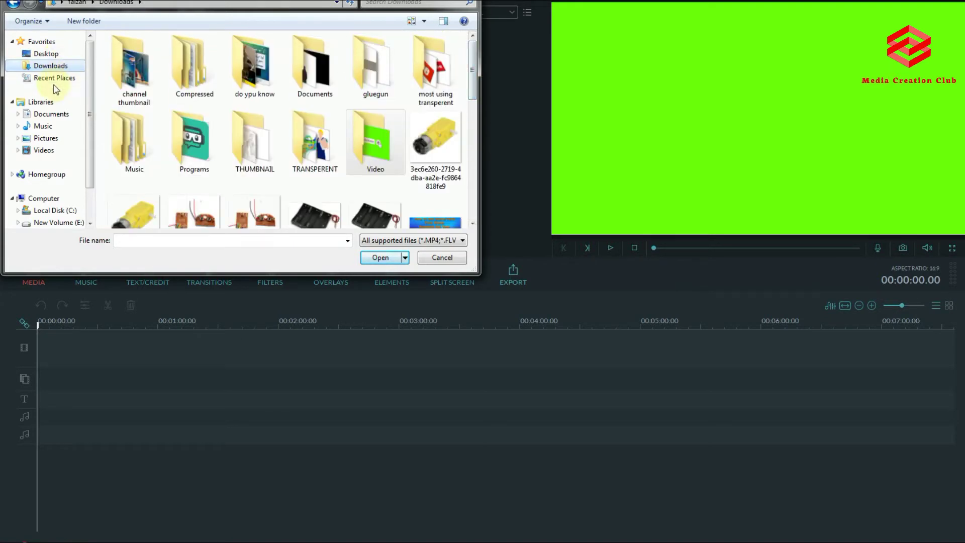
{"action": "left_click", "coordinate": [51, 223]}
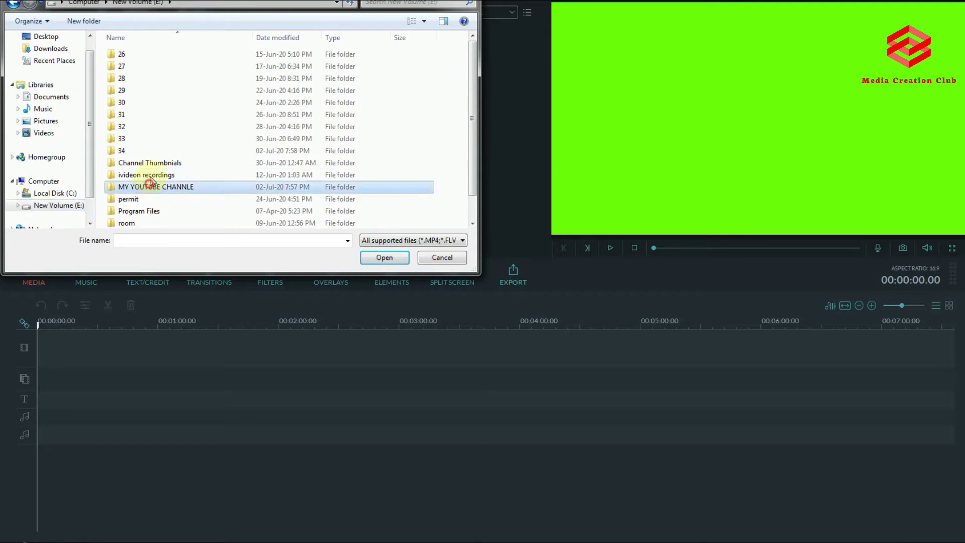
{"action": "double_click", "coordinate": [151, 183]}
{"action": "double_click", "coordinate": [131, 84]}
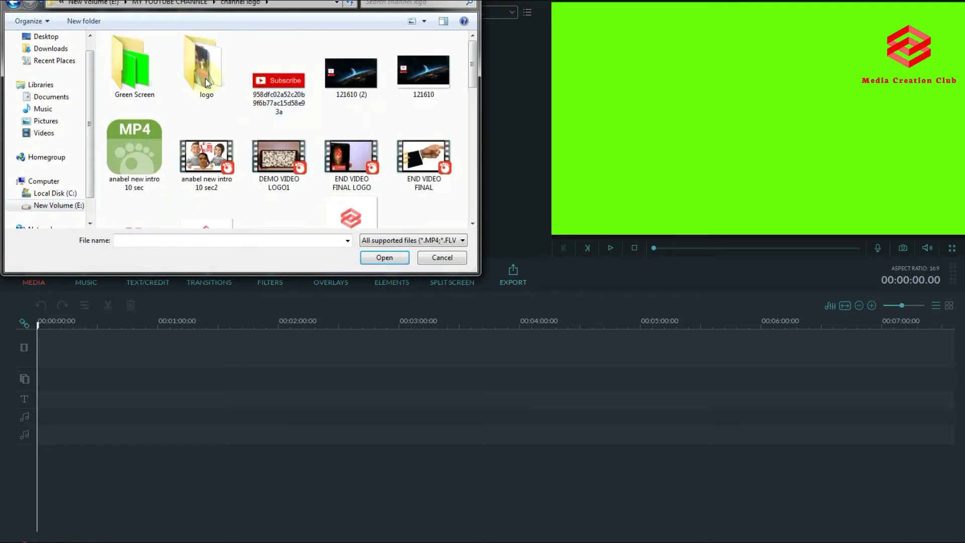
{"action": "double_click", "coordinate": [207, 86]}
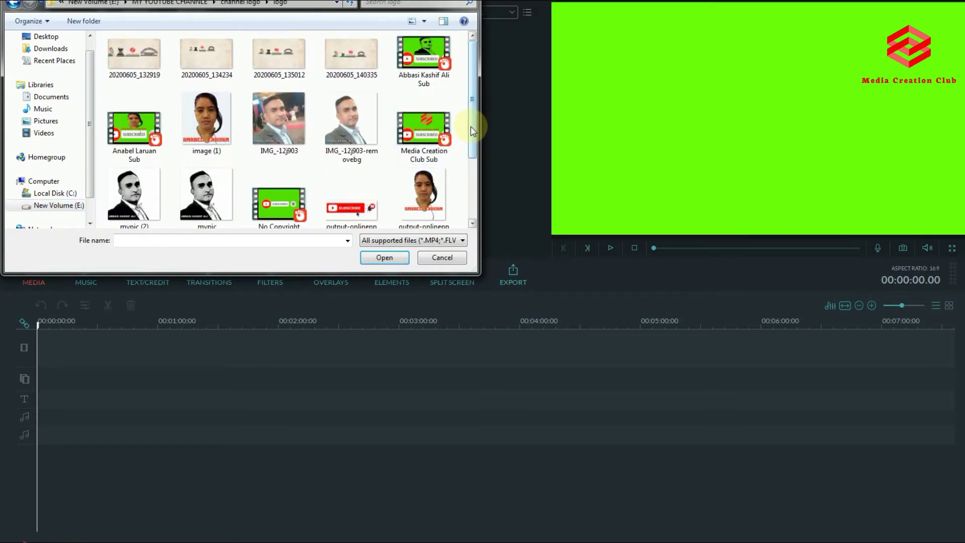
{"action": "left_click_drag", "start_coordinate": [471, 125], "coordinate": [474, 227]}
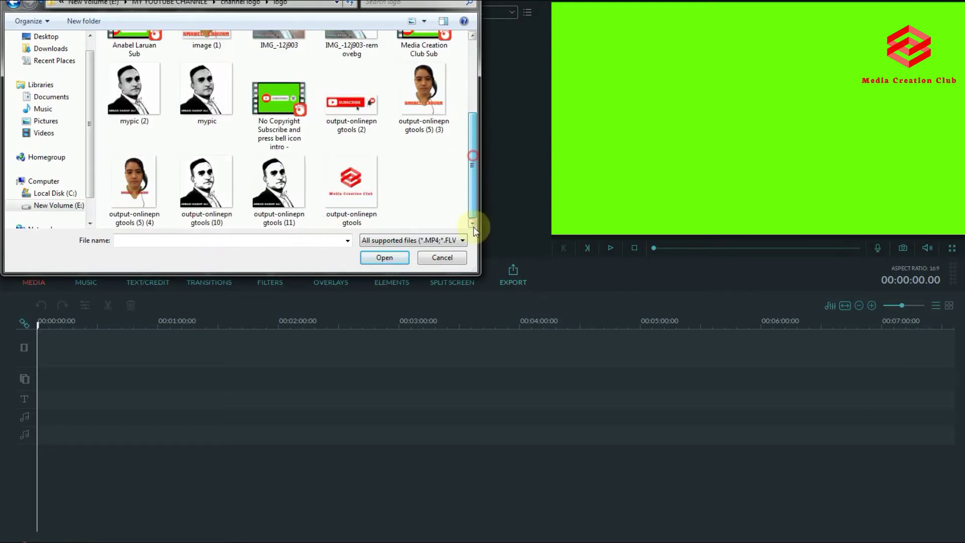
{"action": "double_click", "coordinate": [360, 190]}
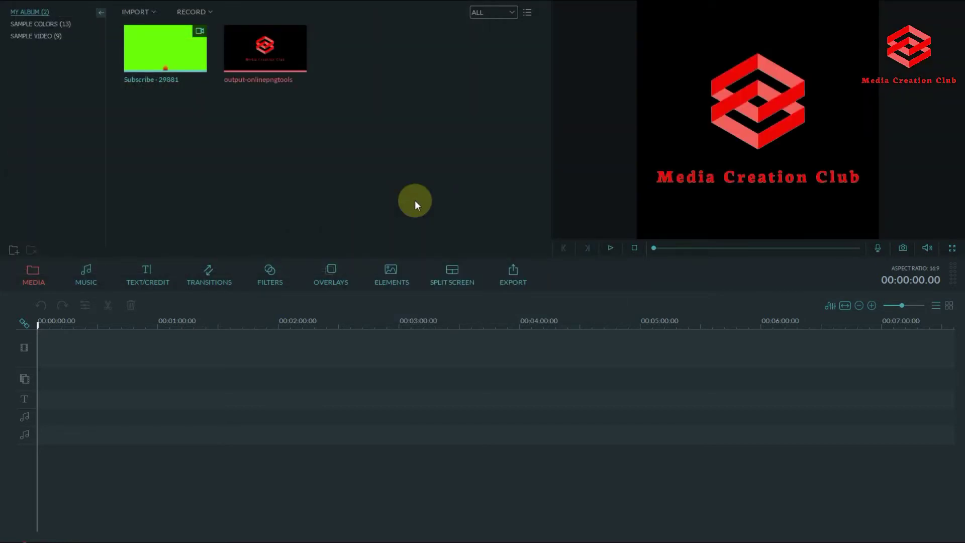
Add Subscribe - 29881 to the main video track and zoom the timeline to fit its ten seconds
{"action": "left_click", "coordinate": [167, 58]}
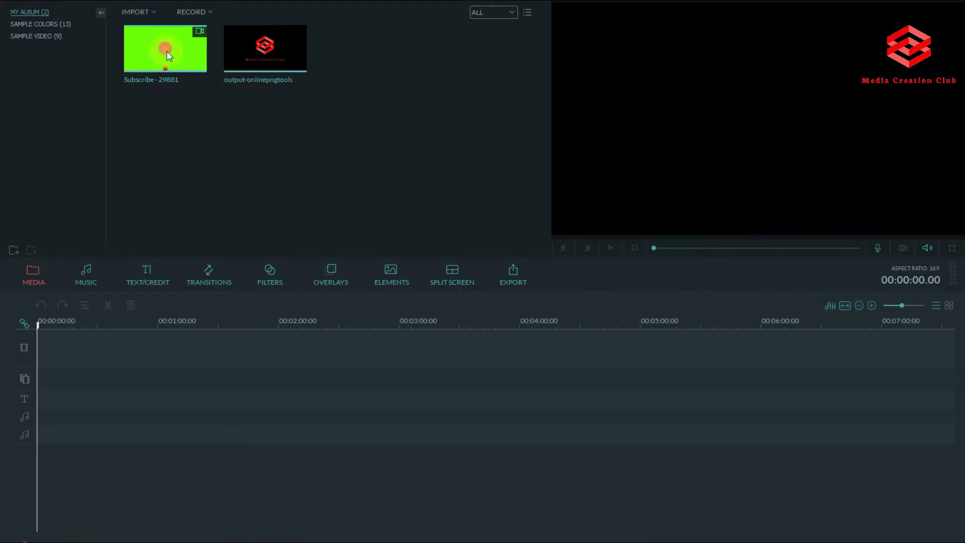
{"action": "right_click", "coordinate": [166, 50]}
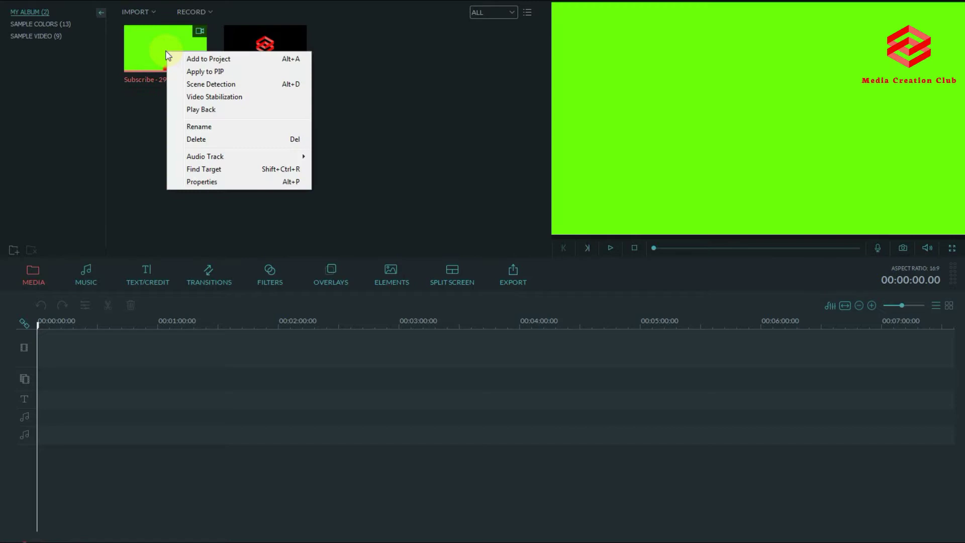
{"action": "left_click", "coordinate": [203, 60]}
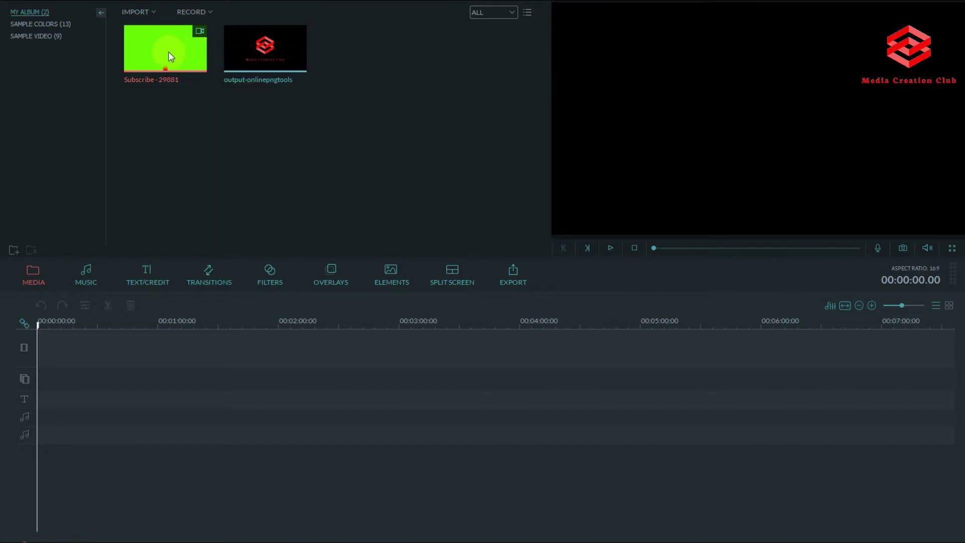
{"action": "left_click", "coordinate": [169, 52]}
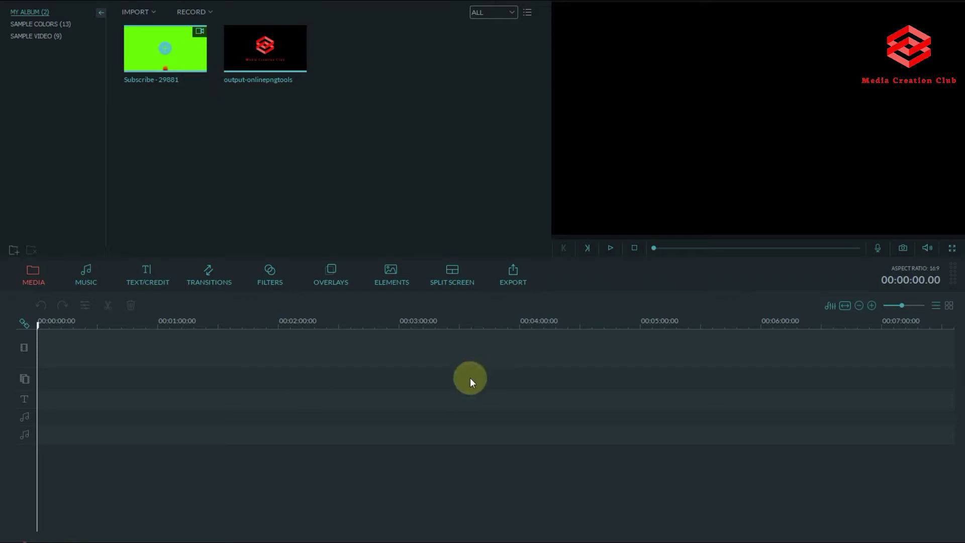
{"action": "left_click_drag", "start_coordinate": [470, 378], "coordinate": [276, 402]}
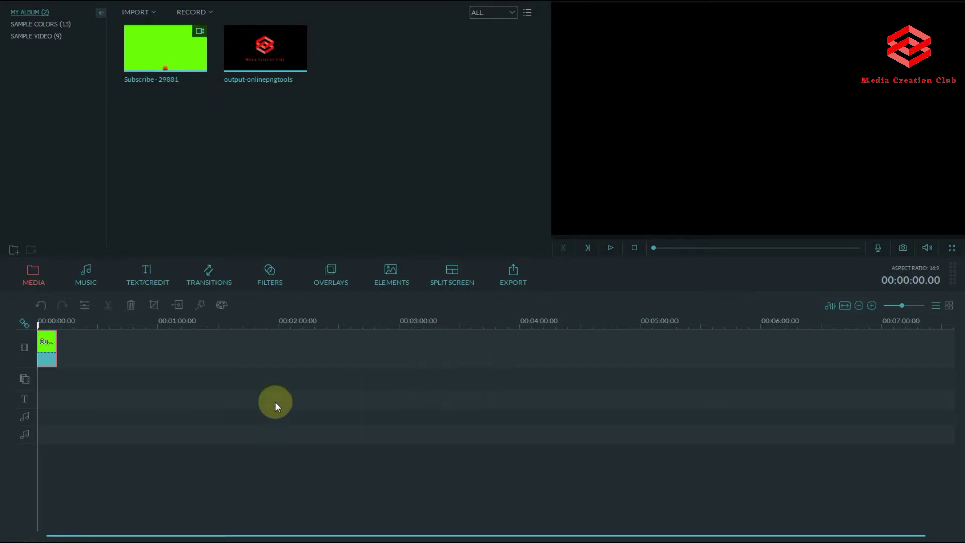
{"action": "left_click", "coordinate": [912, 306]}
{"action": "left_click_drag", "start_coordinate": [912, 305], "coordinate": [916, 306]}
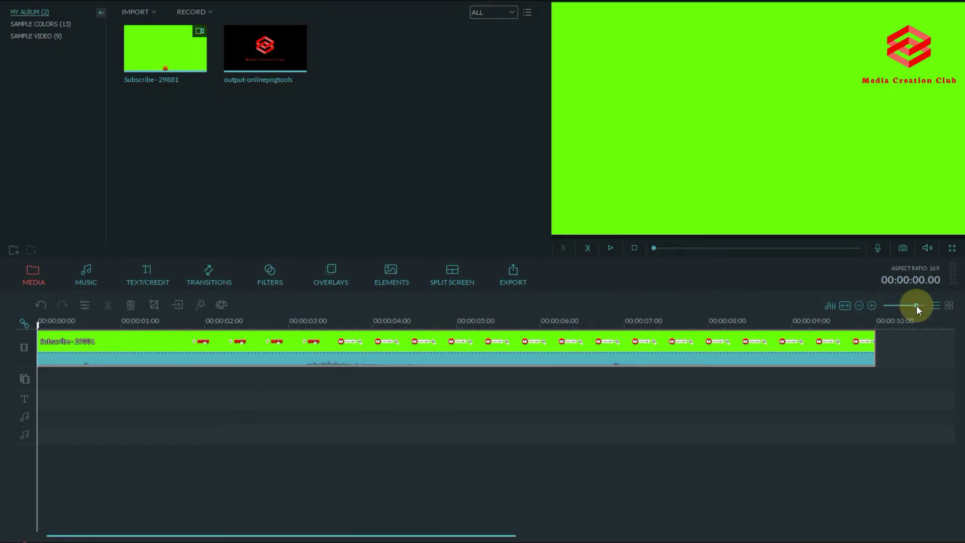
{"action": "left_click", "coordinate": [264, 47]}
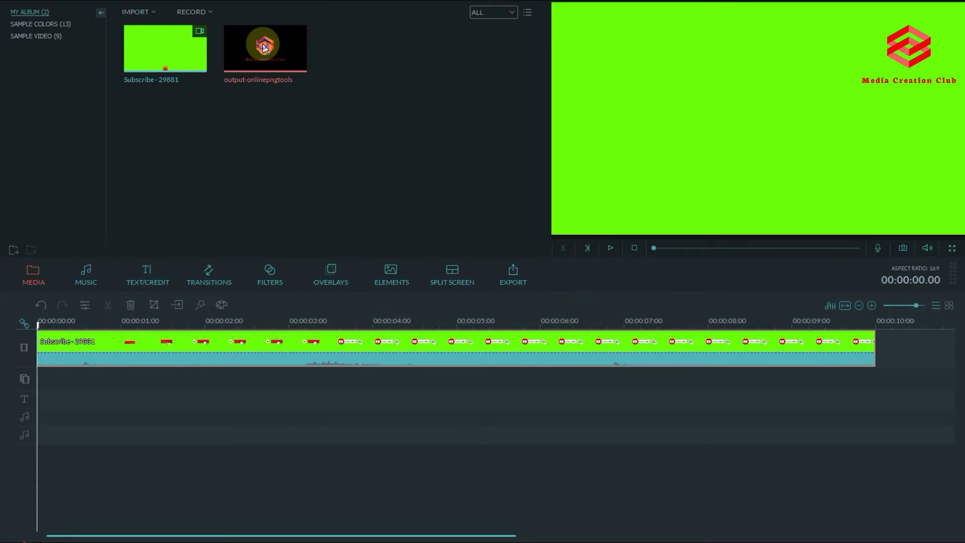
{"action": "right_click", "coordinate": [264, 46]}
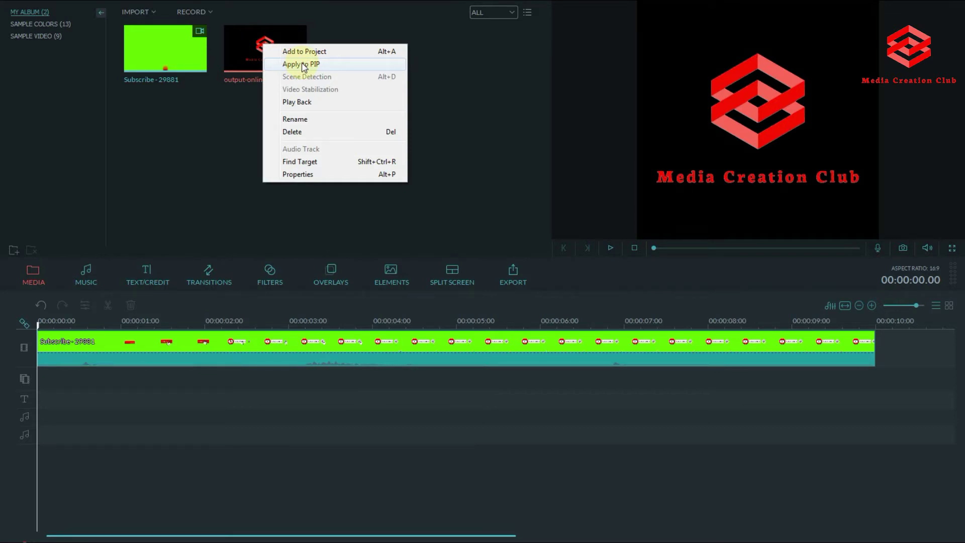
Place the logo on the PIP track starting about one second in
{"action": "left_click", "coordinate": [302, 64]}
{"action": "left_click", "coordinate": [173, 378]}
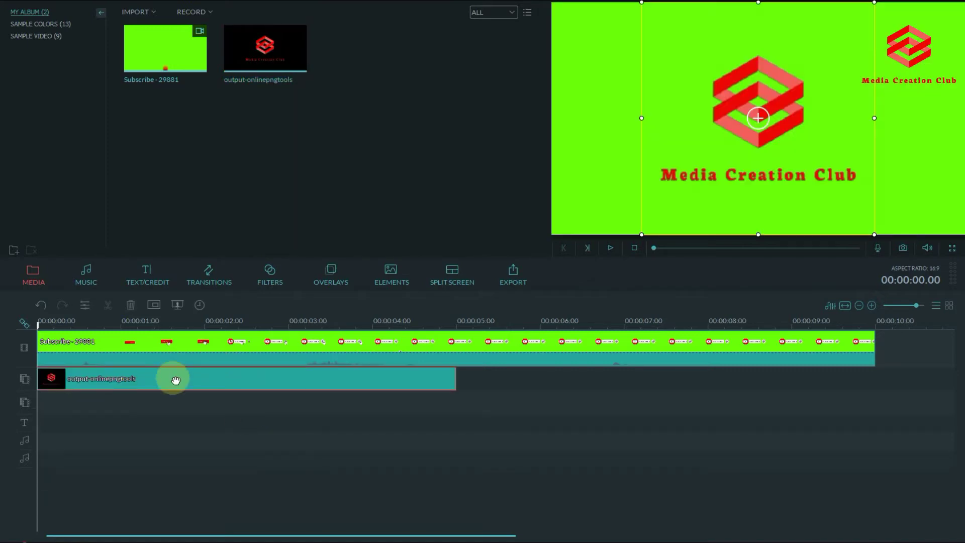
{"action": "left_click_drag", "start_coordinate": [174, 379], "coordinate": [253, 383]}
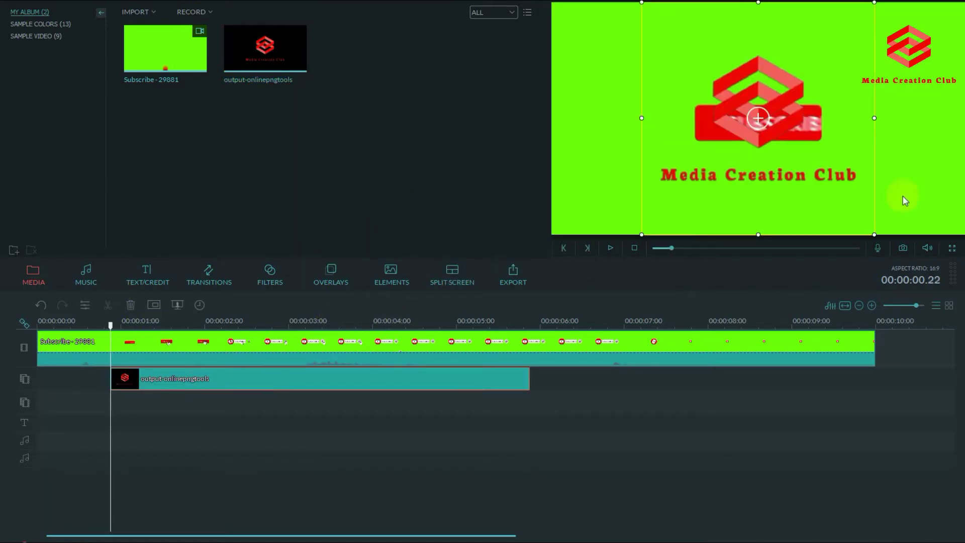
{"action": "left_click", "coordinate": [107, 324]}
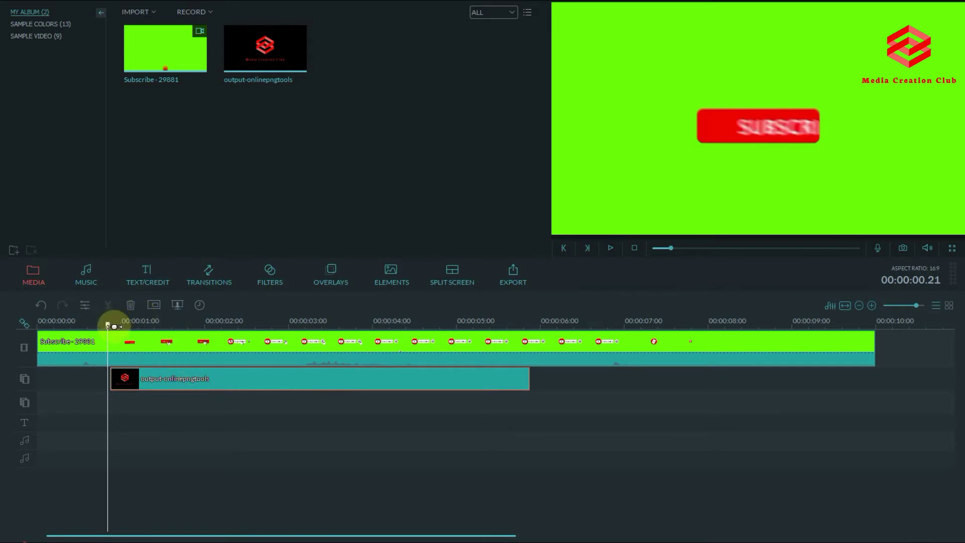
{"action": "left_click_drag", "start_coordinate": [108, 325], "coordinate": [119, 336]}
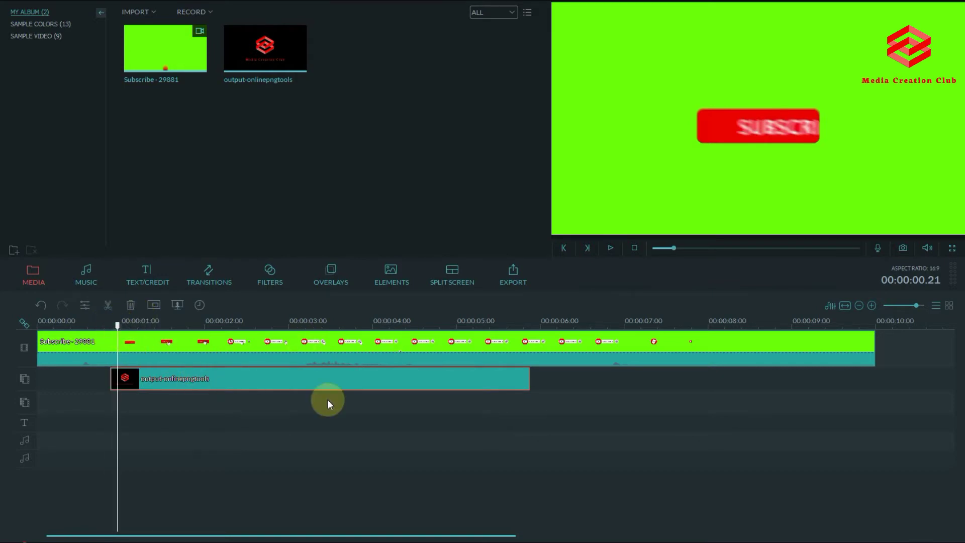
Shrink the logo in the preview and position it just above the SUBSCRIBE button
{"action": "left_click_drag", "start_coordinate": [643, 4], "coordinate": [732, 65]}
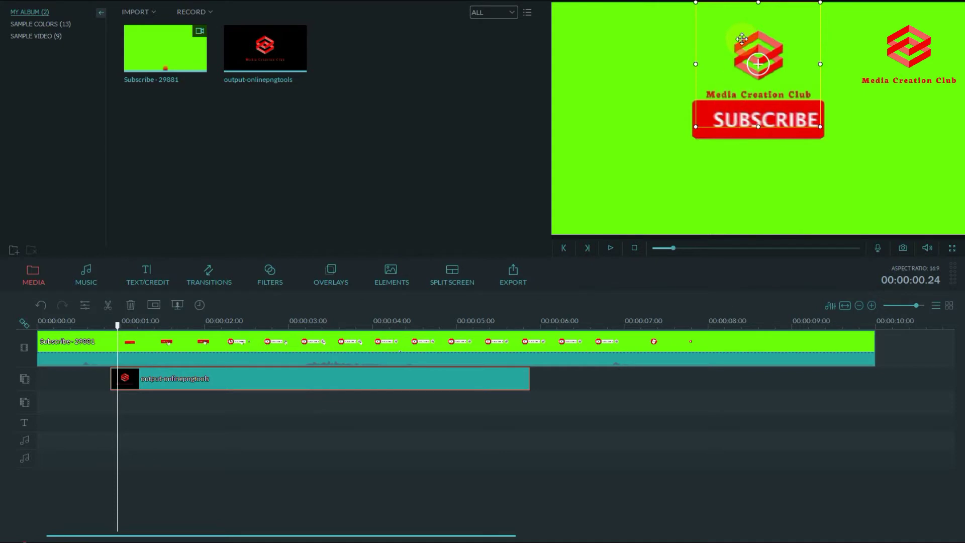
{"action": "left_click_drag", "start_coordinate": [741, 37], "coordinate": [741, 28]}
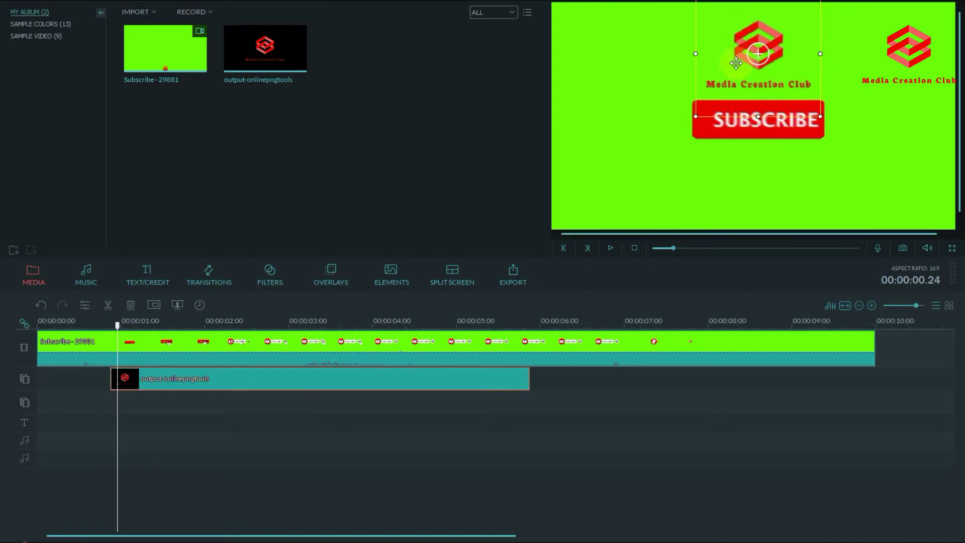
{"action": "left_click_drag", "start_coordinate": [736, 63], "coordinate": [685, 55]}
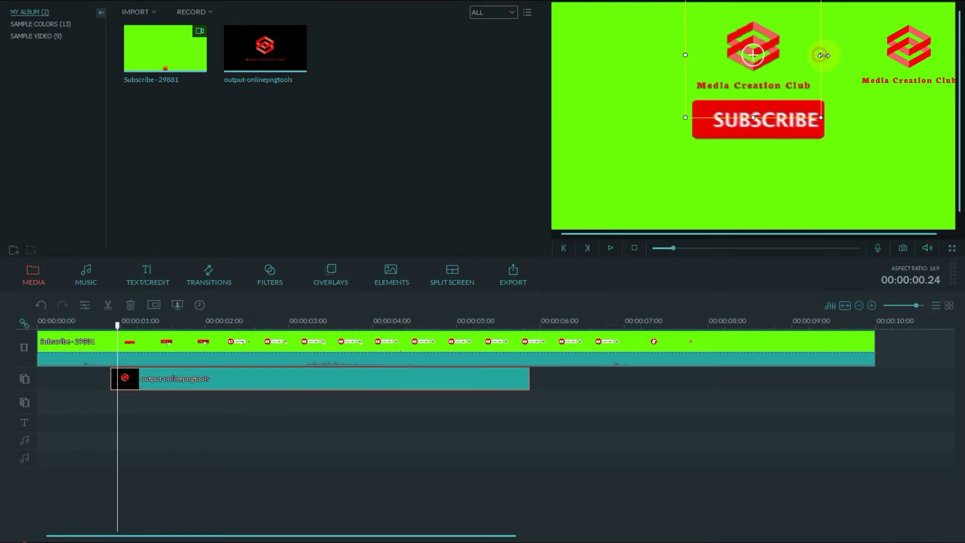
{"action": "left_click_drag", "start_coordinate": [823, 55], "coordinate": [828, 56]}
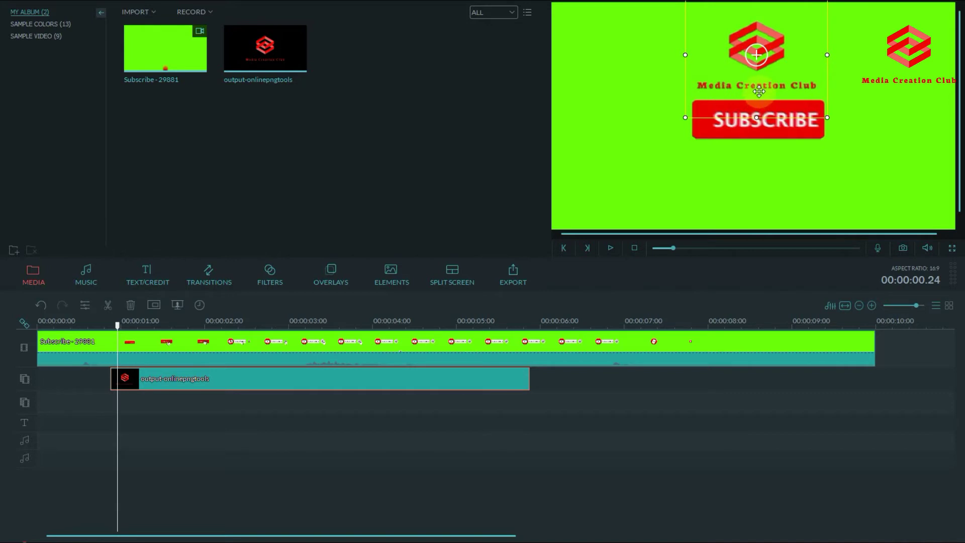
{"action": "left_click_drag", "start_coordinate": [759, 91], "coordinate": [758, 92]}
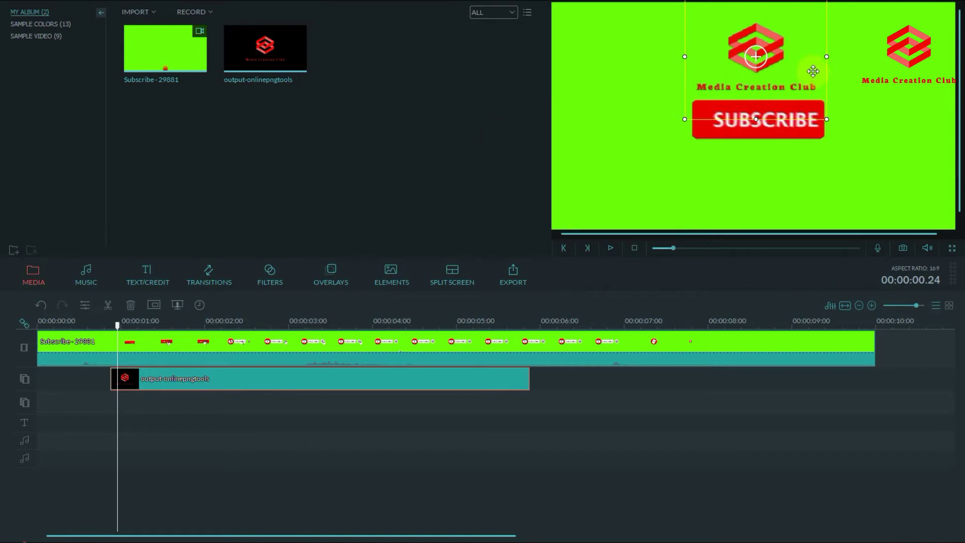
{"action": "left_click_drag", "start_coordinate": [813, 71], "coordinate": [797, 79]}
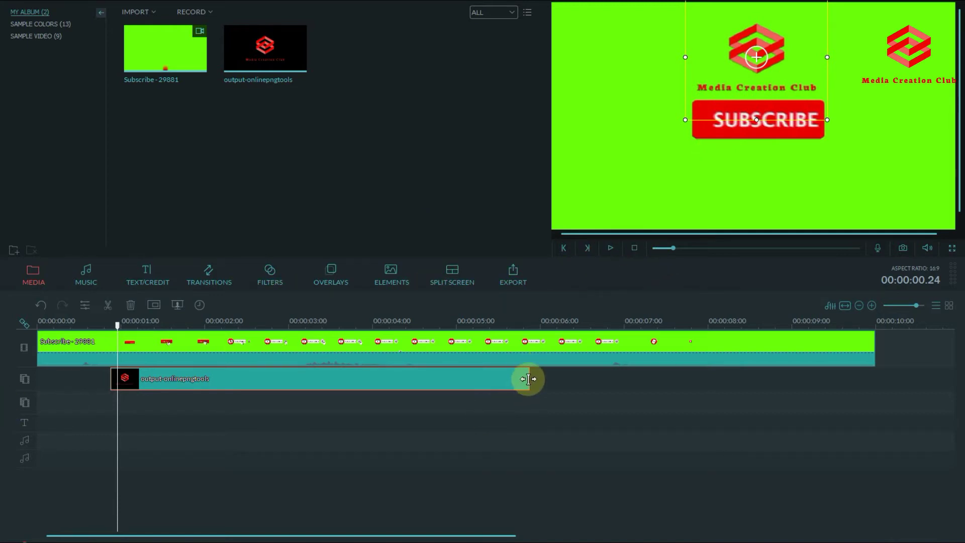
Extend the logo clip to about 6.8 seconds and preview the composition from the start
{"action": "left_click_drag", "start_coordinate": [533, 379], "coordinate": [607, 386]}
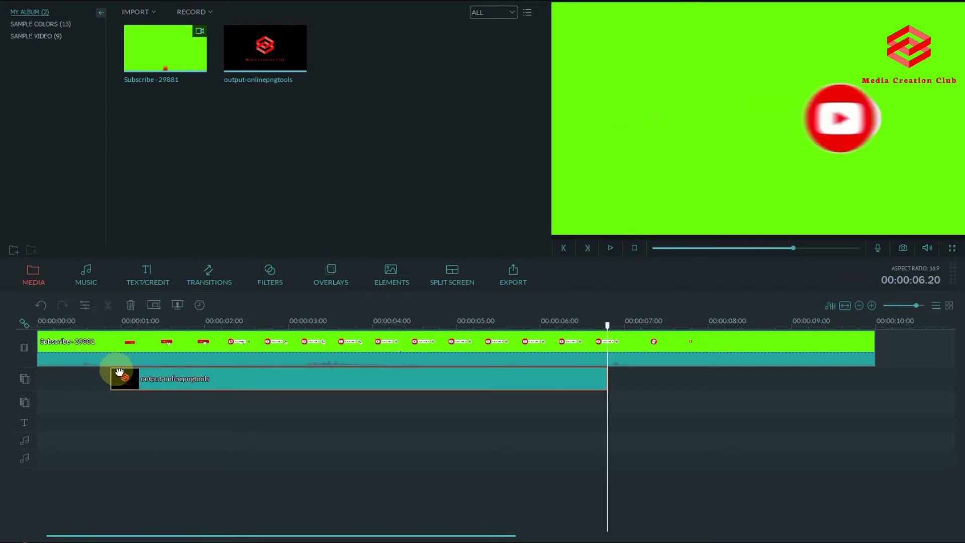
{"action": "left_click", "coordinate": [635, 247]}
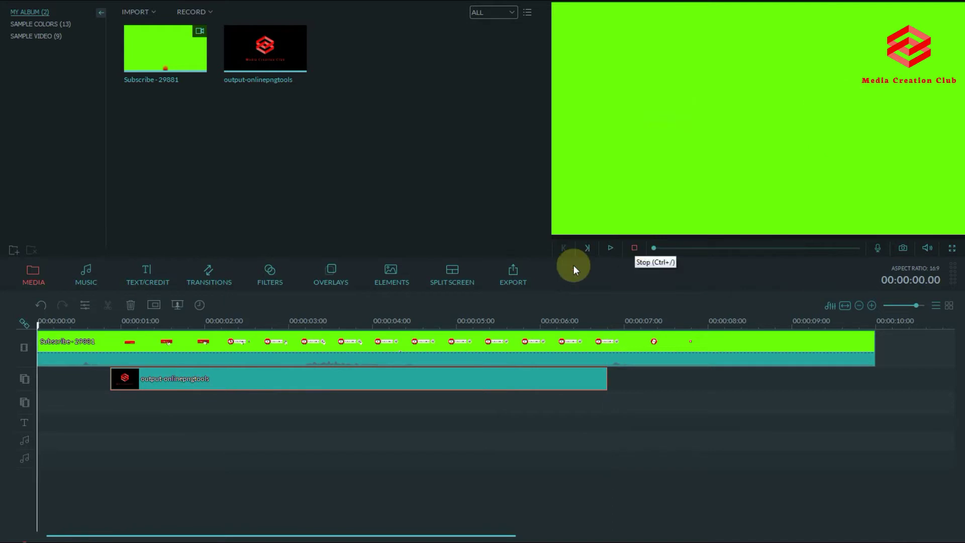
{"action": "left_click", "coordinate": [610, 249]}
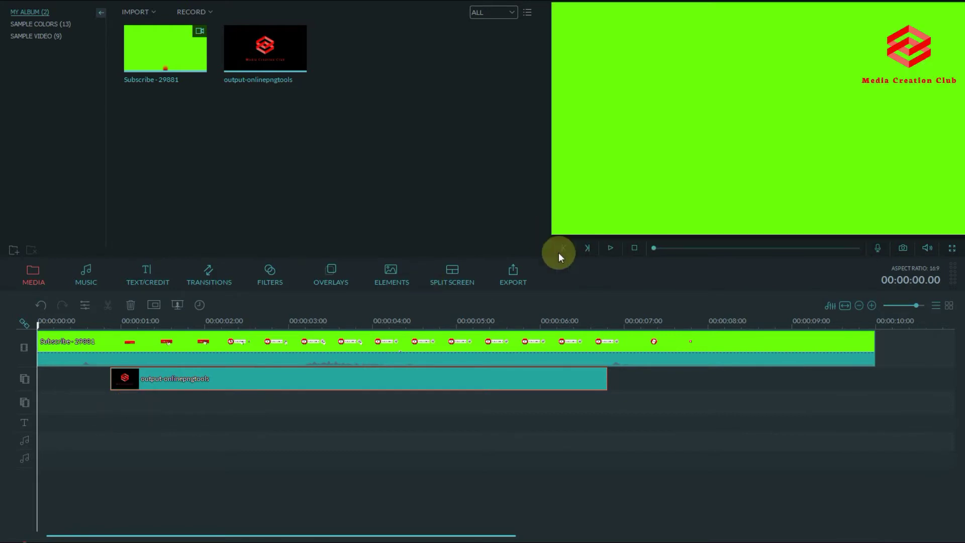
Trim the logo clip's start point slightly and replay the composition from the beginning
{"action": "left_click", "coordinate": [611, 247]}
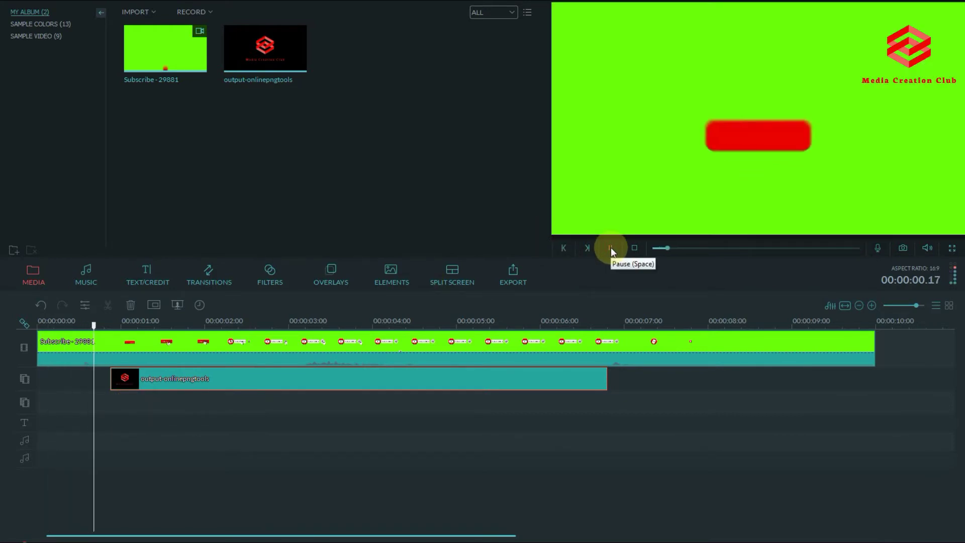
{"action": "left_click", "coordinate": [611, 247]}
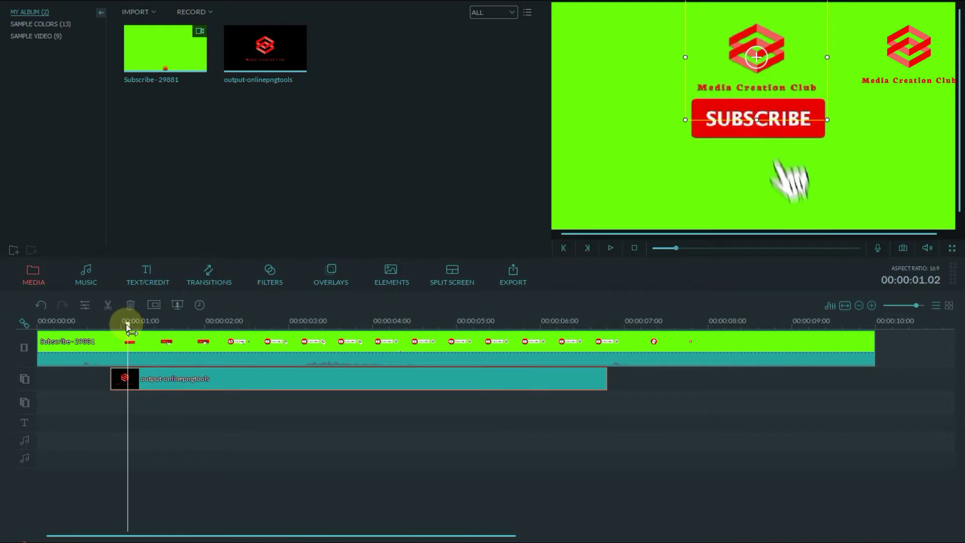
{"action": "left_click_drag", "start_coordinate": [128, 329], "coordinate": [94, 328]}
{"action": "left_click", "coordinate": [107, 379]}
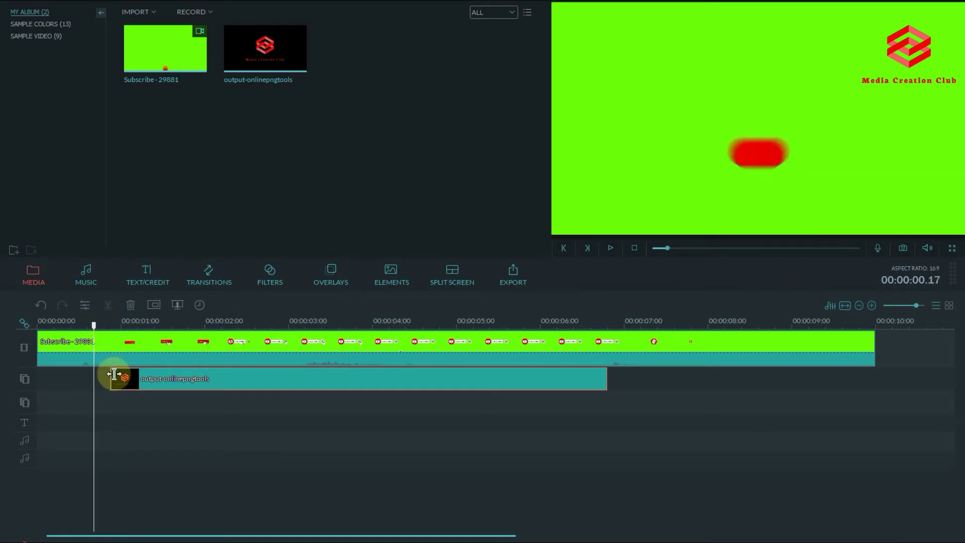
{"action": "left_click_drag", "start_coordinate": [113, 374], "coordinate": [118, 375]}
{"action": "left_click", "coordinate": [626, 245]}
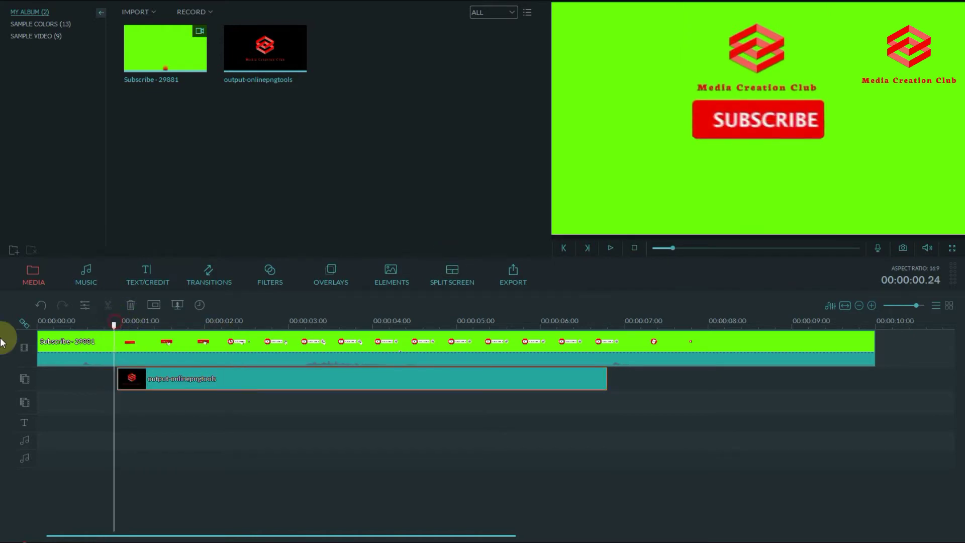
{"action": "left_click_drag", "start_coordinate": [672, 248], "coordinate": [661, 249]}
{"action": "left_click", "coordinate": [610, 247]}
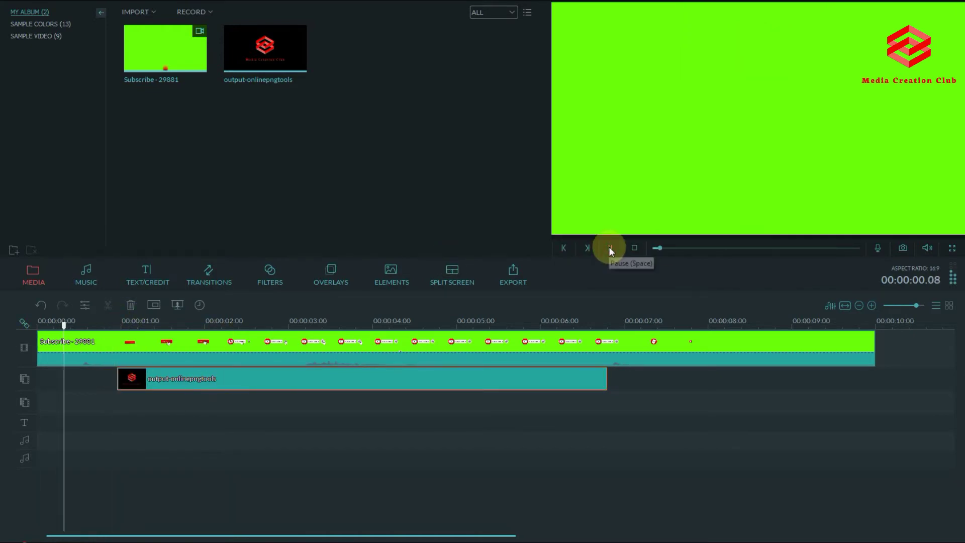
{"action": "left_click", "coordinate": [610, 248]}
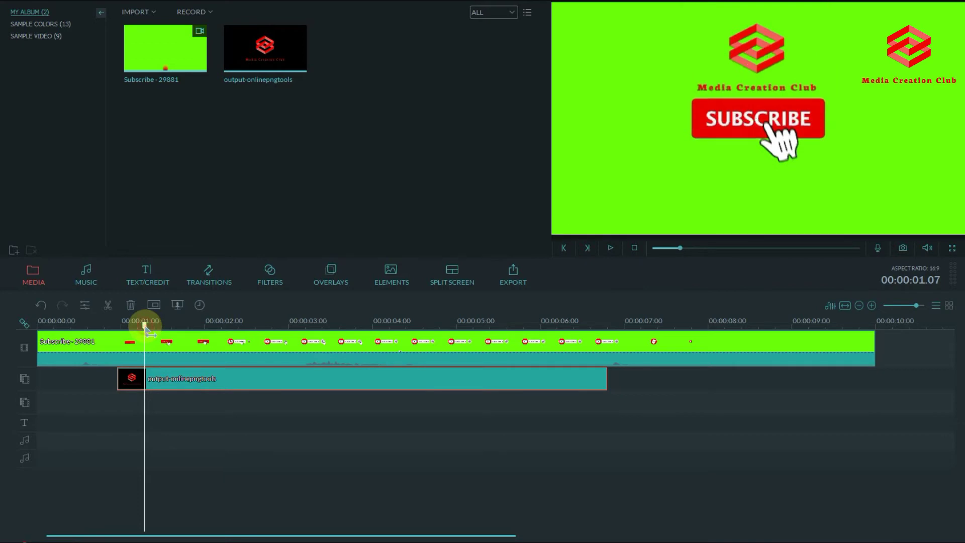
Move the logo clip's start earlier to about 0.9 seconds and rewind to 0
{"action": "left_click_drag", "start_coordinate": [146, 331], "coordinate": [110, 342]}
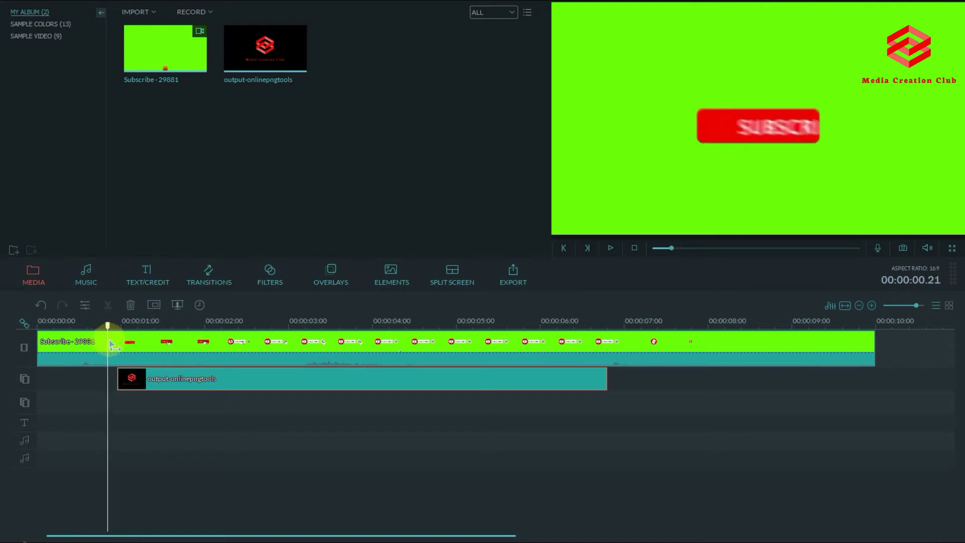
{"action": "left_click_drag", "start_coordinate": [113, 341], "coordinate": [90, 344]}
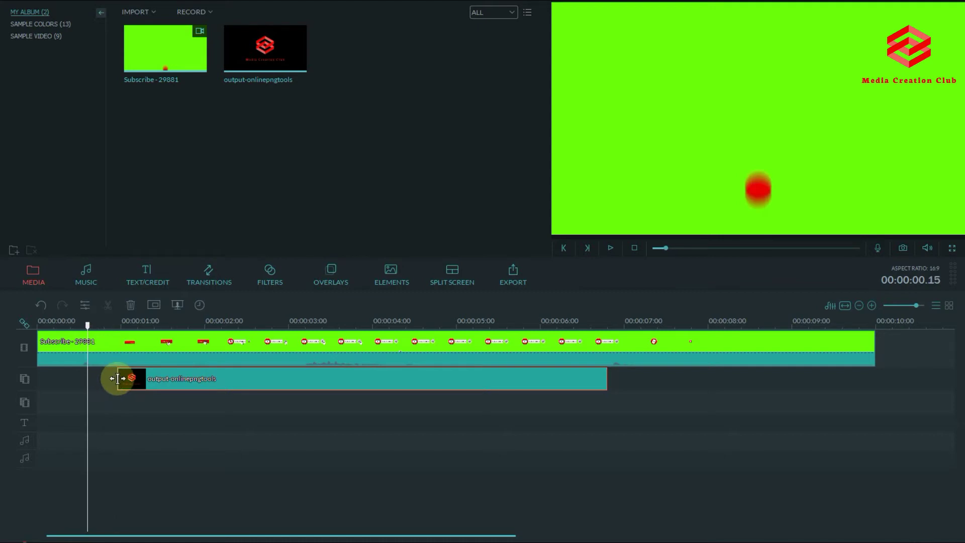
{"action": "left_click_drag", "start_coordinate": [117, 378], "coordinate": [111, 378]}
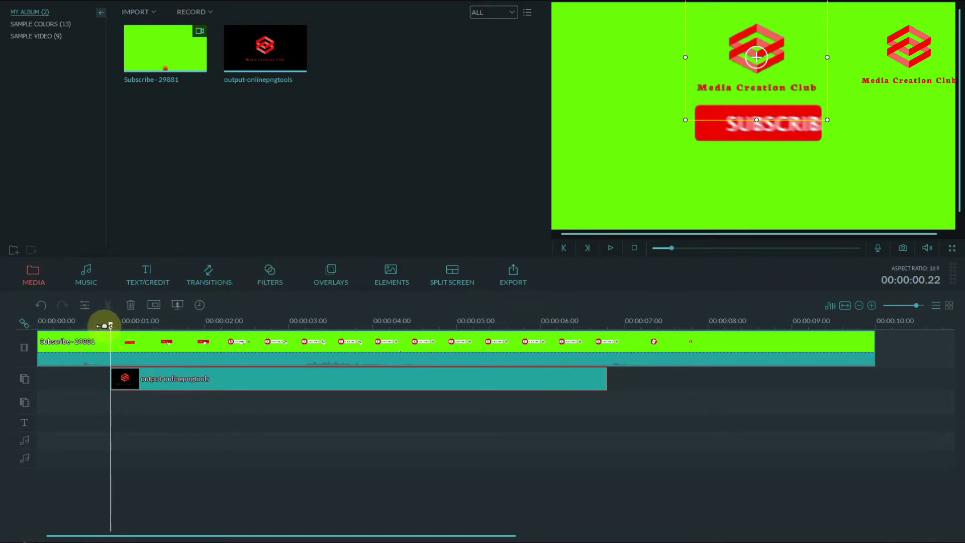
{"action": "left_click_drag", "start_coordinate": [110, 330], "coordinate": [15, 345]}
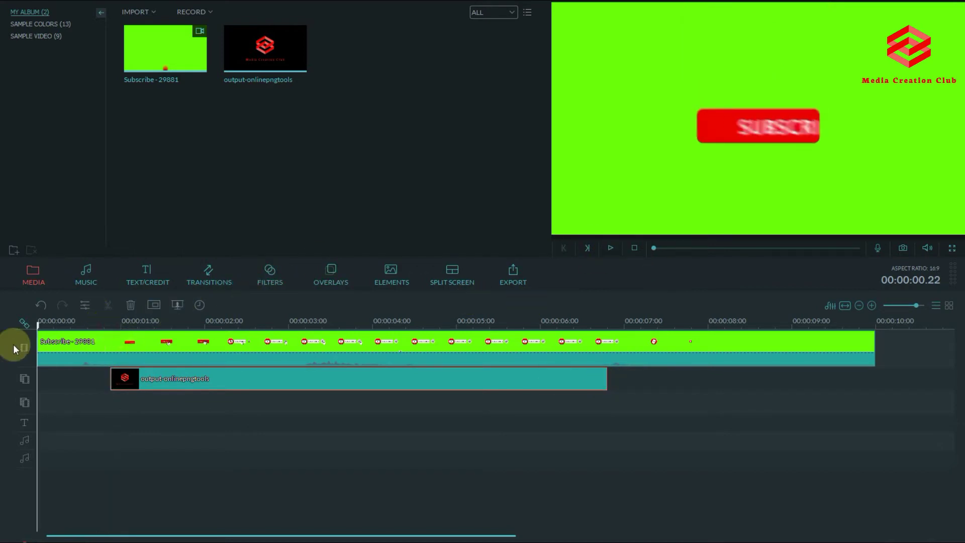
Play the composition and pause it at about 2.11 seconds
{"action": "left_click", "coordinate": [610, 247]}
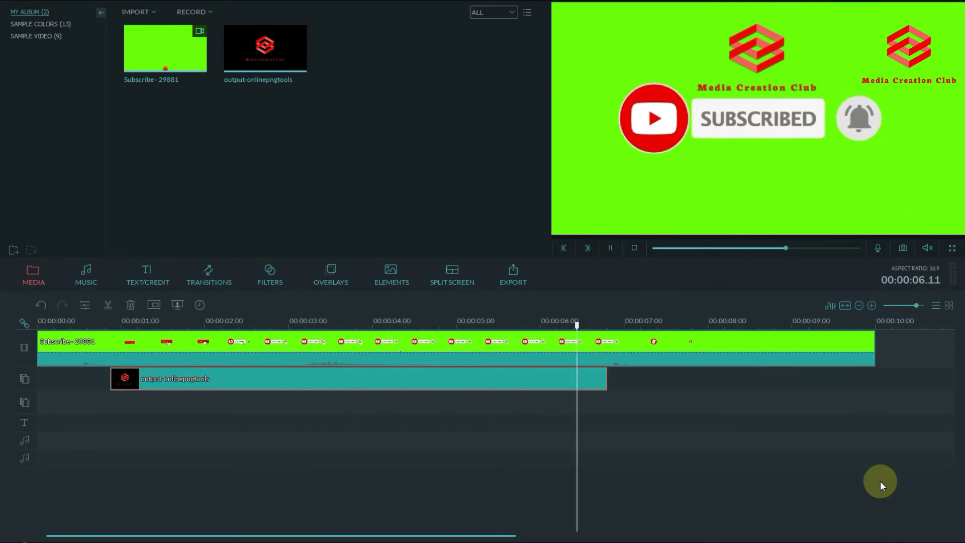
{"action": "left_click", "coordinate": [636, 246]}
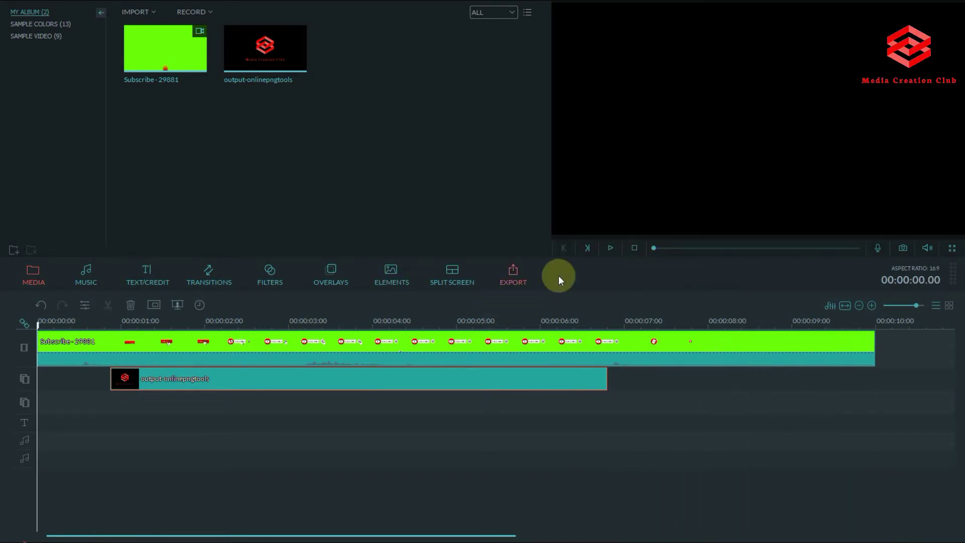
{"action": "left_click", "coordinate": [612, 246]}
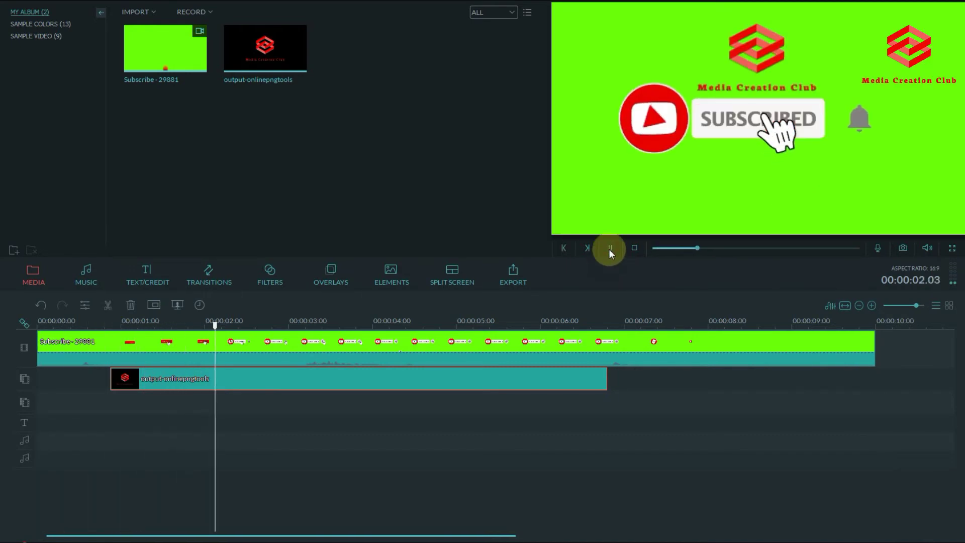
{"action": "left_click", "coordinate": [607, 248]}
Nudge the logo overlay slightly down and left above SUBSCRIBED, then replay to check
{"action": "left_click", "coordinate": [787, 67]}
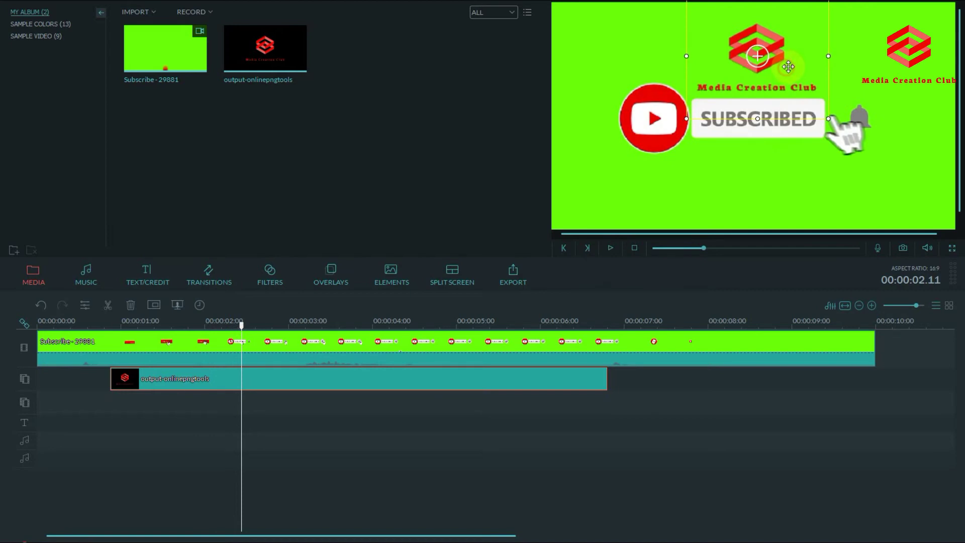
{"action": "left_click_drag", "start_coordinate": [788, 66], "coordinate": [788, 69]}
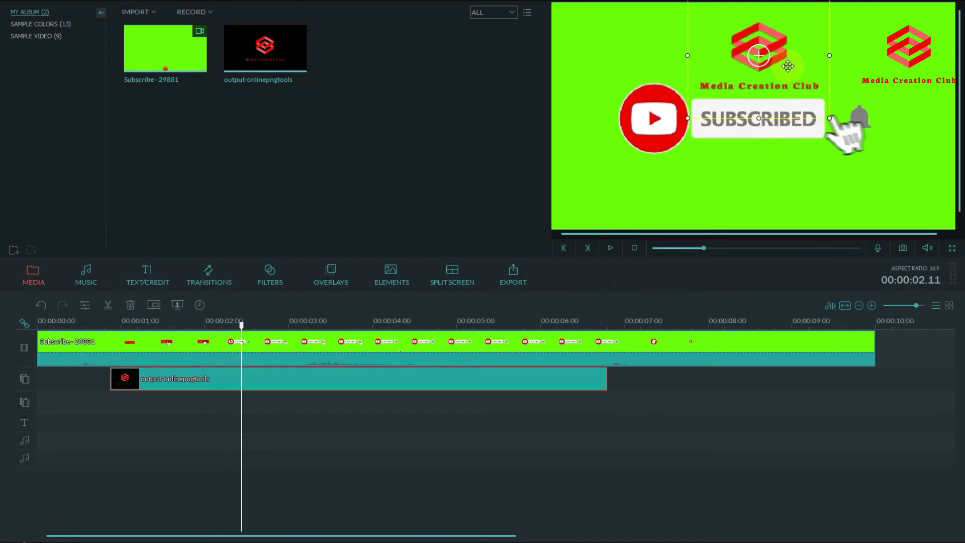
{"action": "left_click_drag", "start_coordinate": [717, 67], "coordinate": [714, 67]}
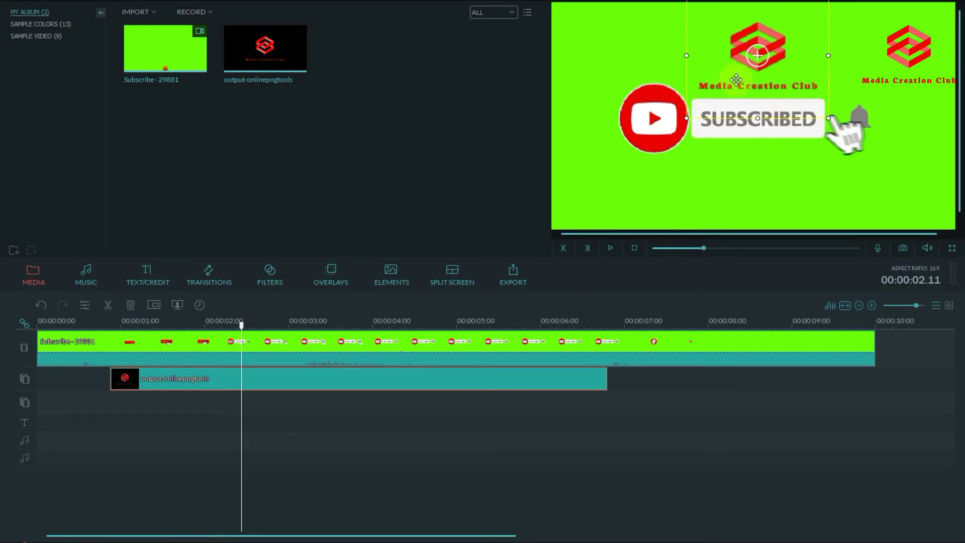
{"action": "left_click", "coordinate": [611, 247]}
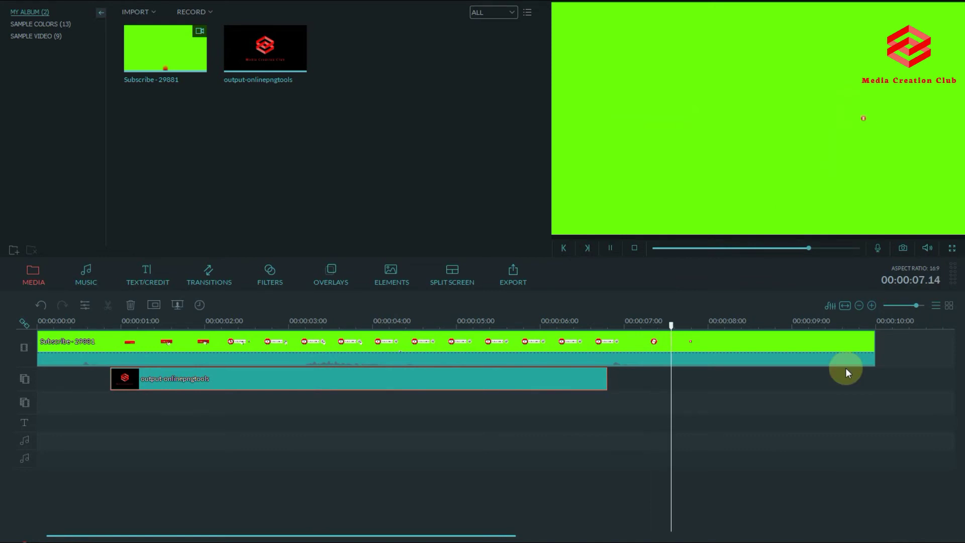
Set up an MP4 export to the MY YOUTUBE CHANNLE folder with the output named logo
{"action": "left_click", "coordinate": [83, 2]}
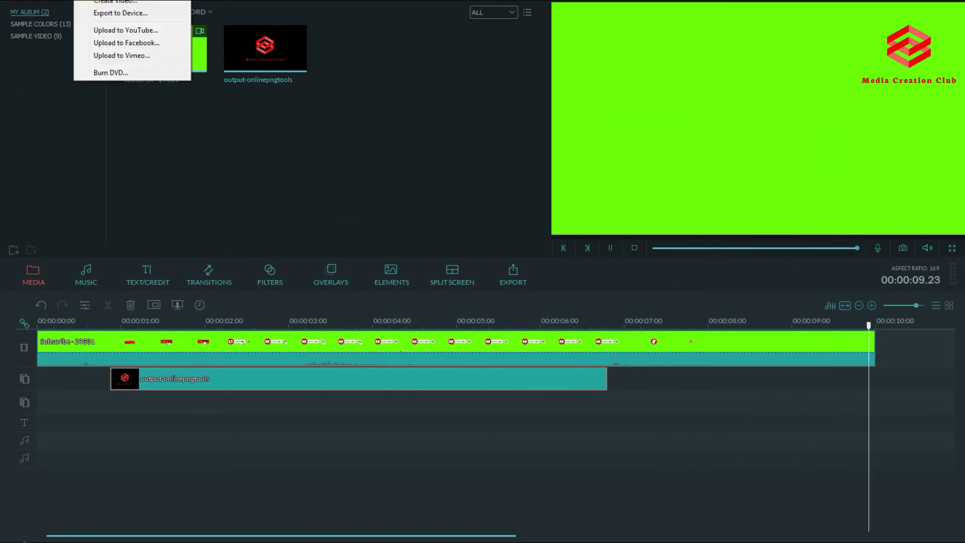
{"action": "left_click", "coordinate": [89, 12]}
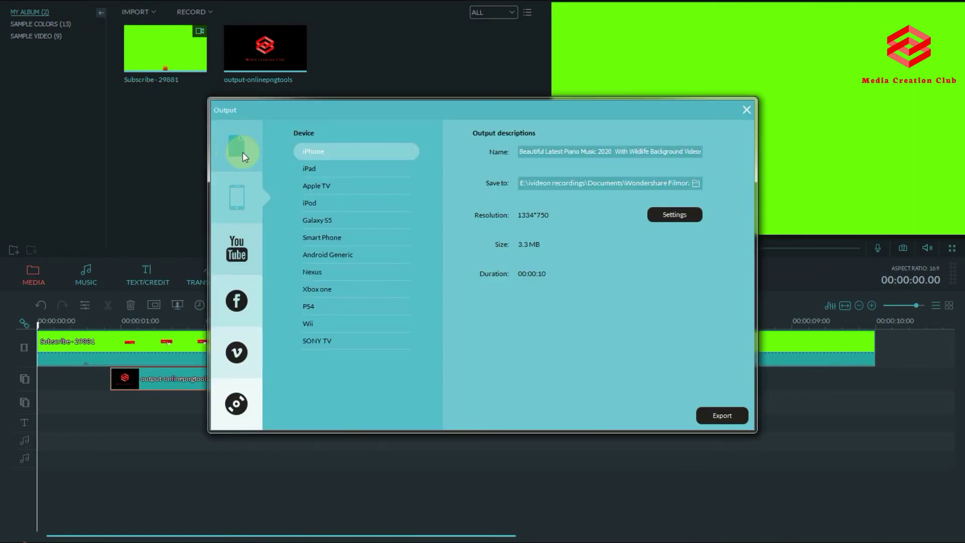
{"action": "left_click", "coordinate": [243, 151]}
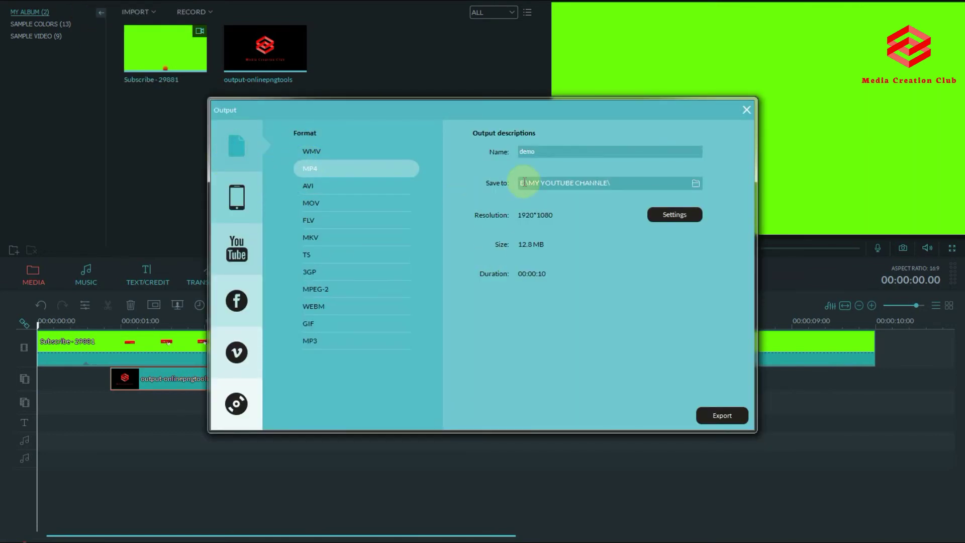
{"action": "double_click", "coordinate": [535, 153]}
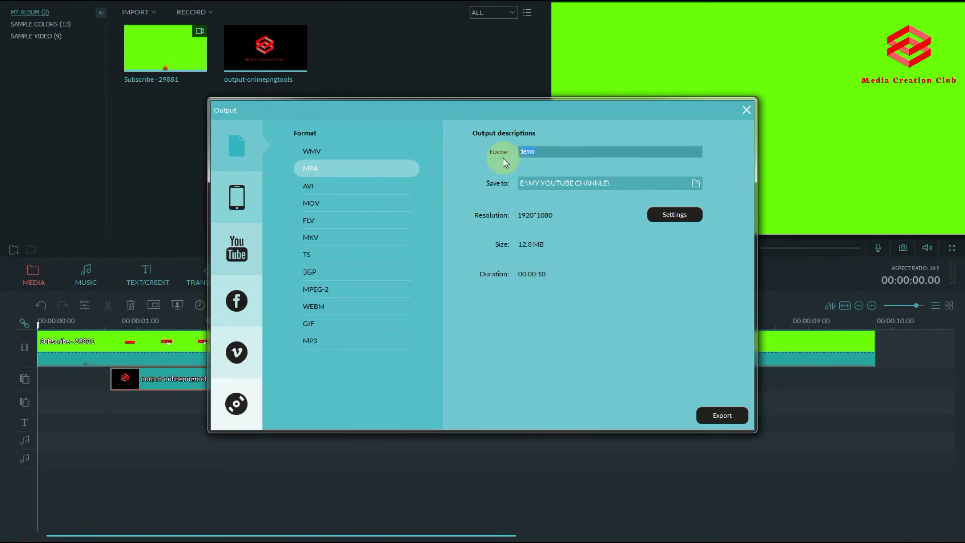
{"action": "type", "text": "lo"}
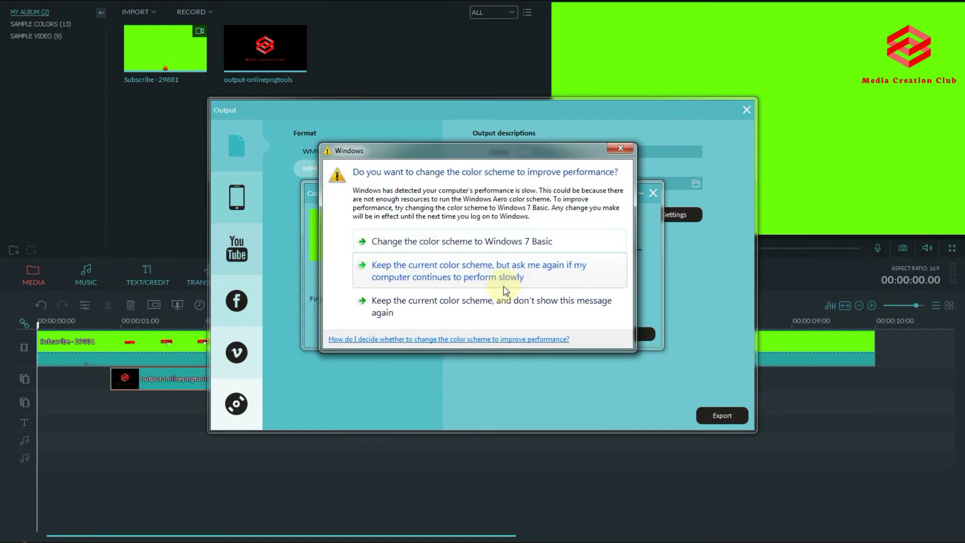
Keep the current Windows colour scheme, then open the exported video's folder once conversion finishes
{"action": "left_click", "coordinate": [620, 148]}
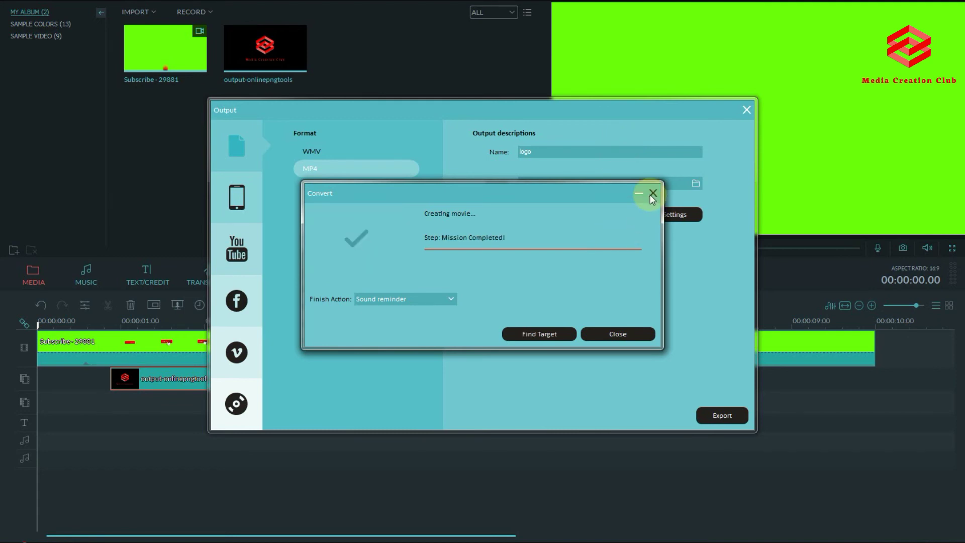
{"action": "left_click", "coordinate": [539, 333]}
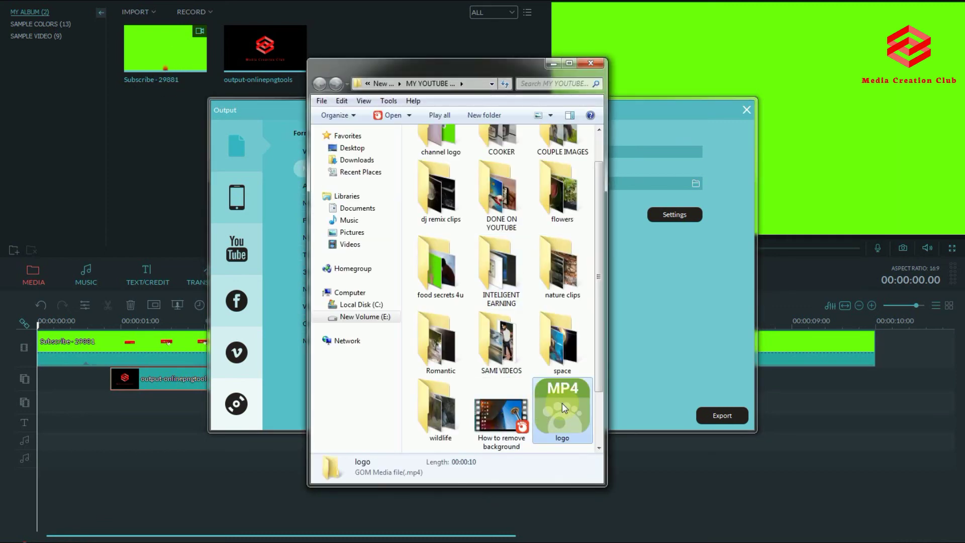
Open the logo MP4 from the MY YOUTUBE CHANNLE folder in GOM Player
{"action": "left_click", "coordinate": [562, 402]}
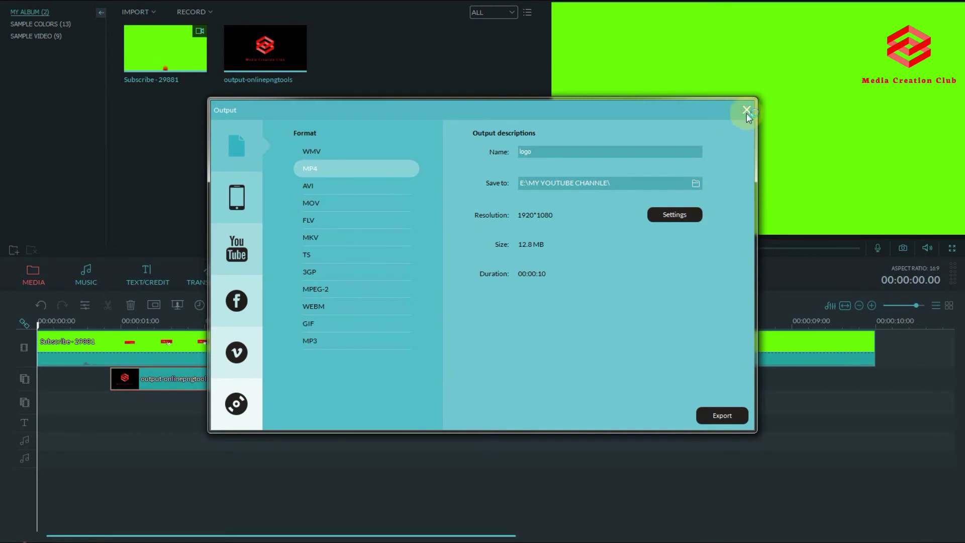
Close the Output dialog and quit Filmora without saving the project
{"action": "left_click", "coordinate": [748, 112]}
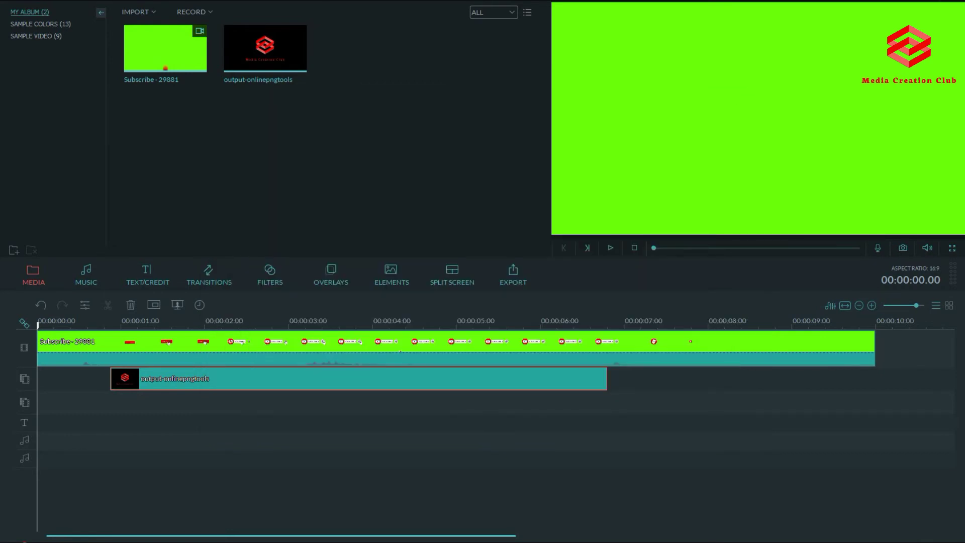
{"action": "left_click", "coordinate": [950, 1]}
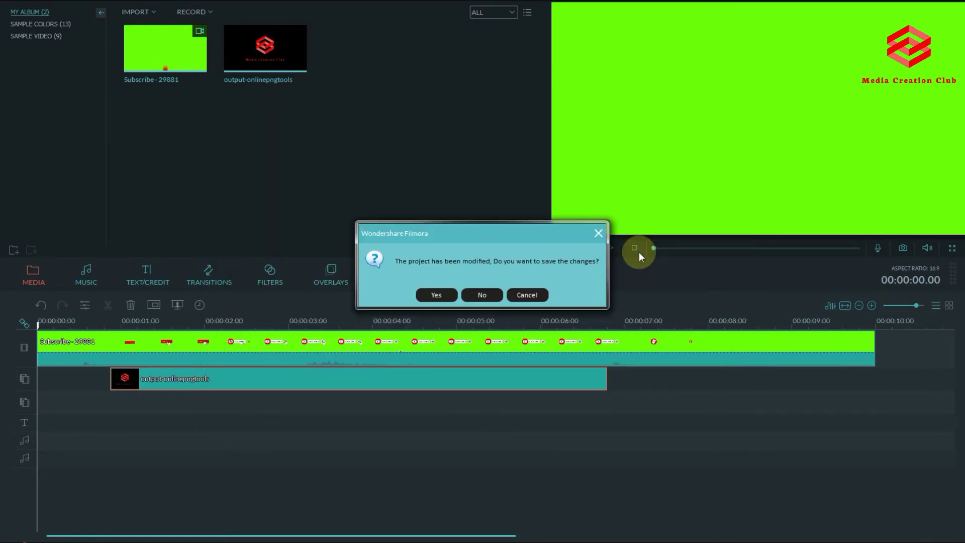
{"action": "left_click", "coordinate": [482, 295]}
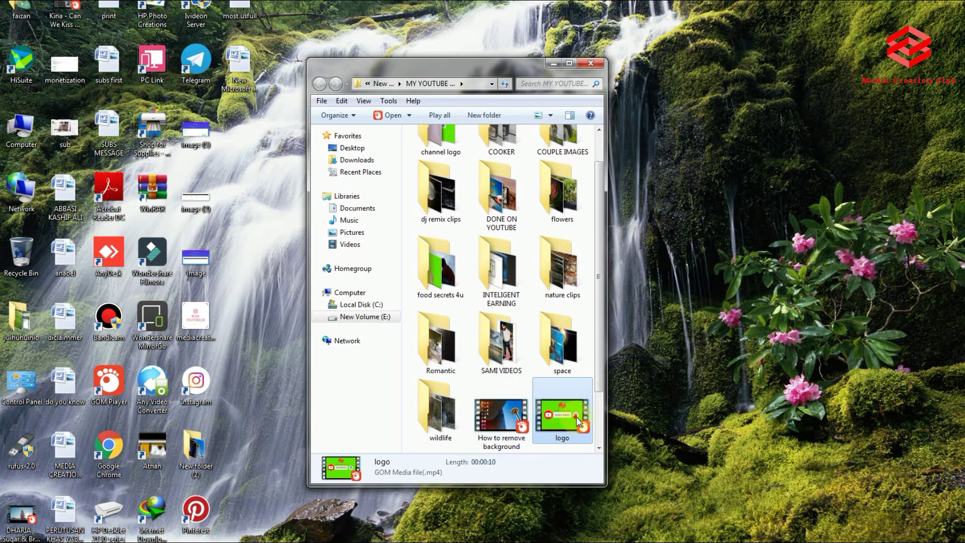
Play logo.mp4 full screen in GOM Player
{"action": "double_click", "coordinate": [578, 421]}
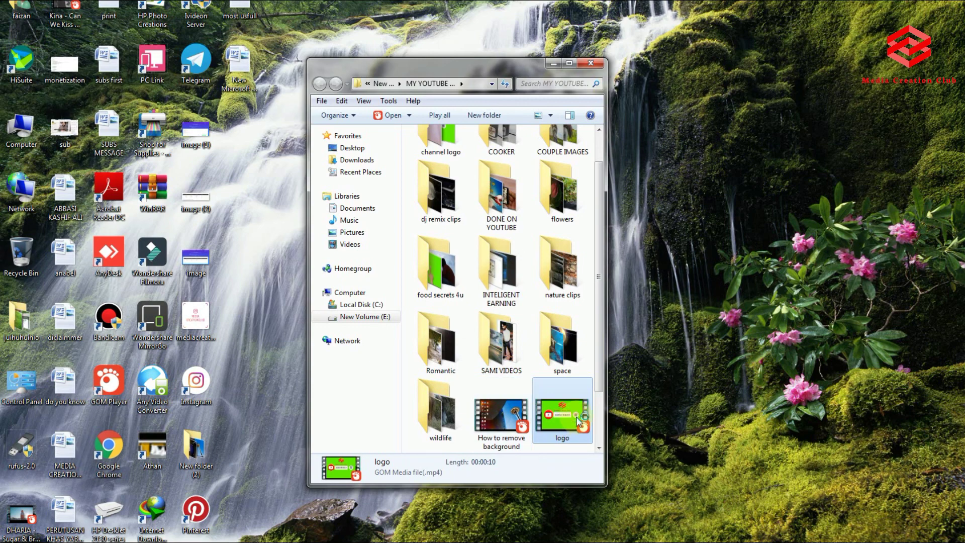
{"action": "left_click", "coordinate": [874, 469]}
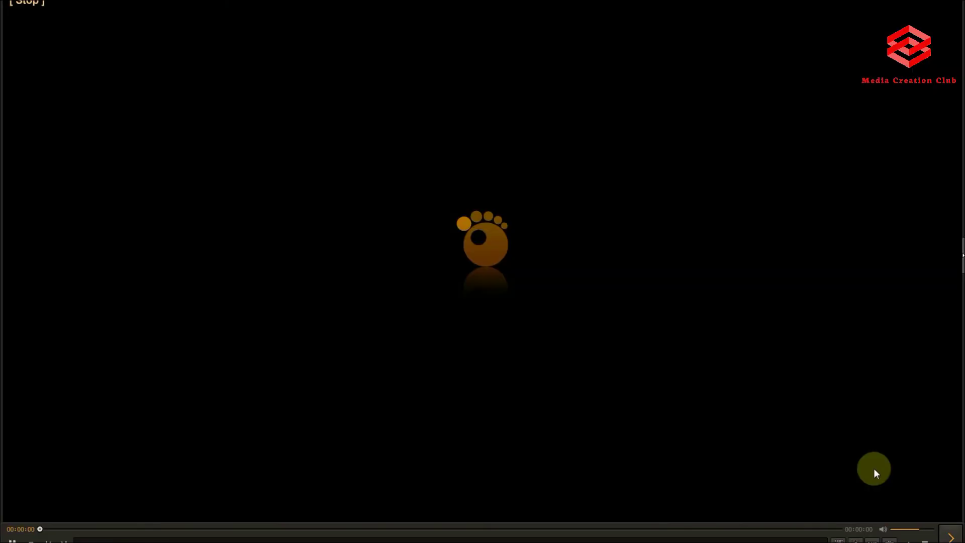
{"action": "left_click", "coordinate": [874, 469]}
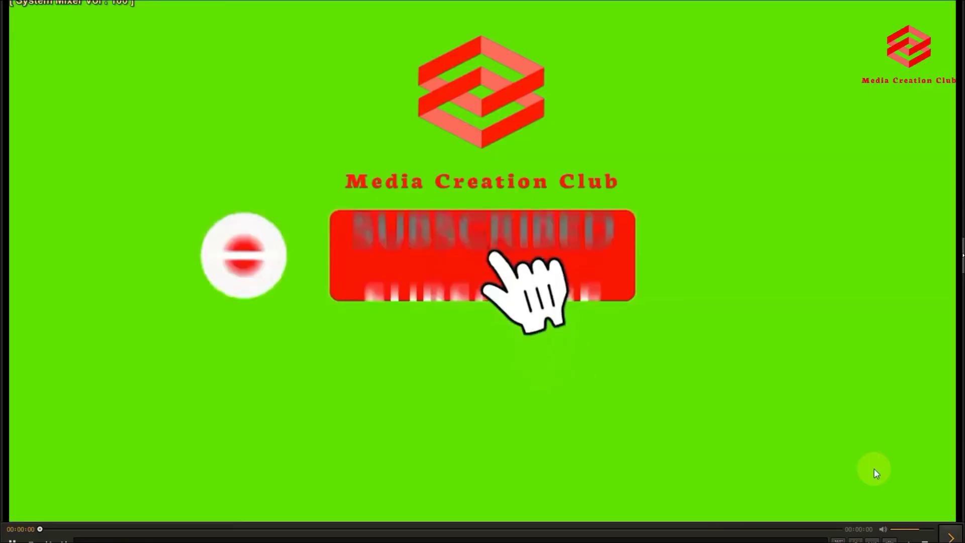